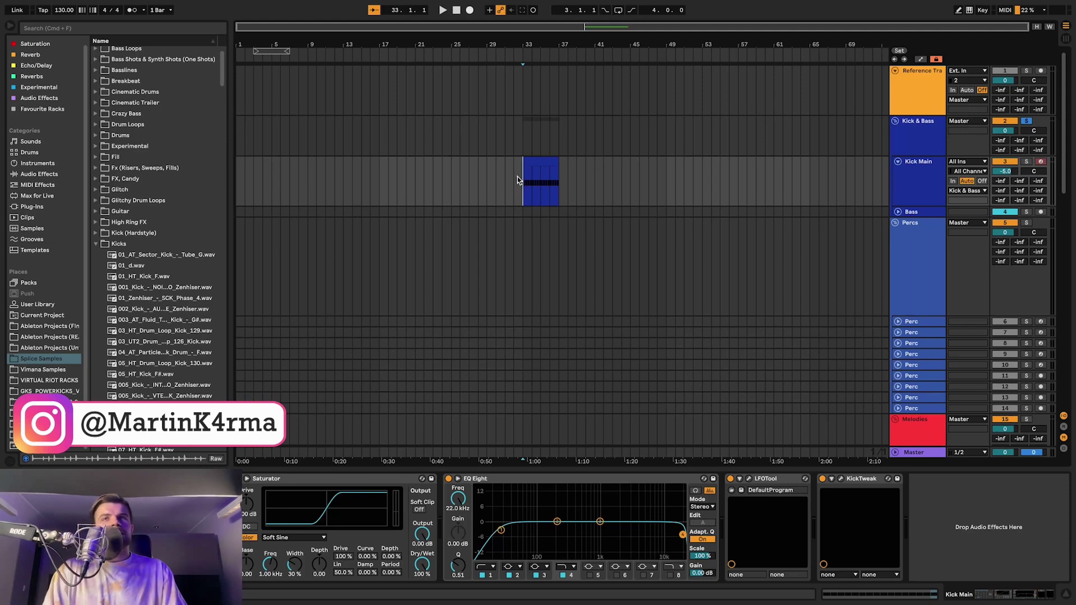
Fold the Kick Main track, select the Kick & Bass group above it and collapse the Kicks sample folder.
click(898, 162)
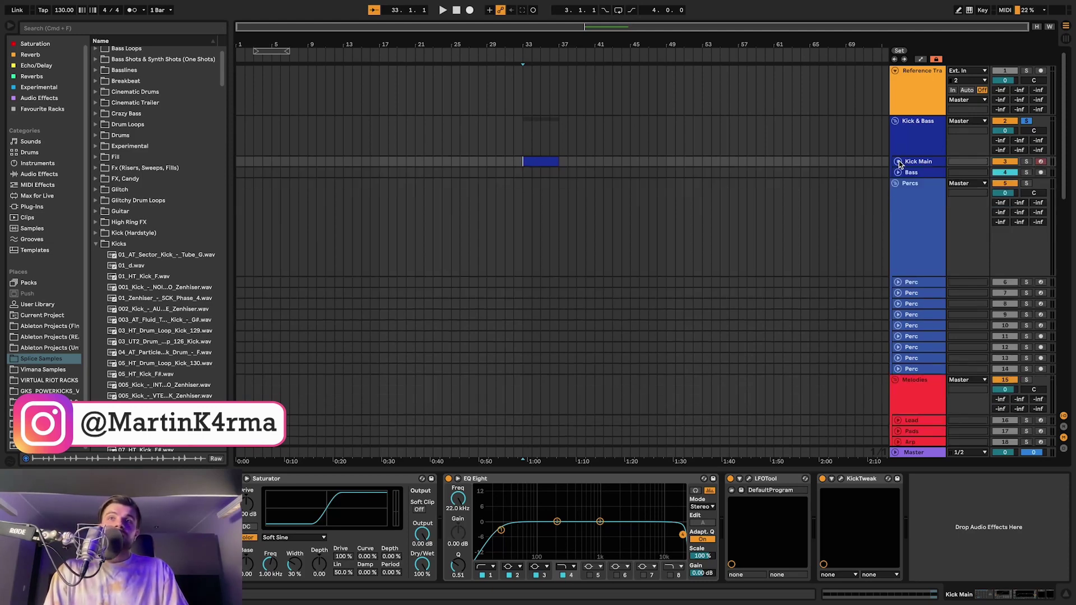
click(917, 142)
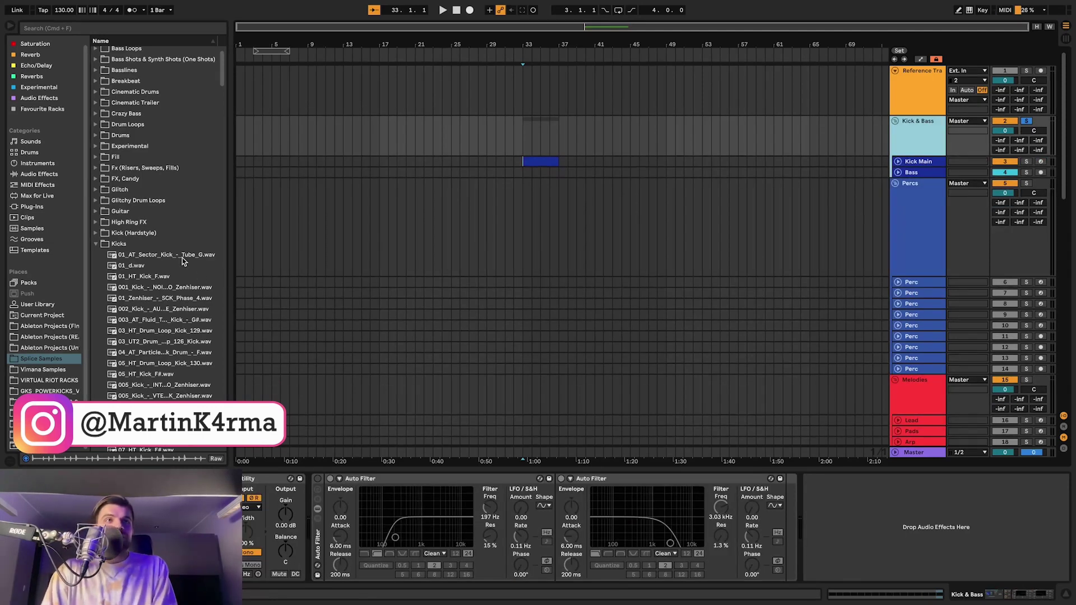
click(95, 247)
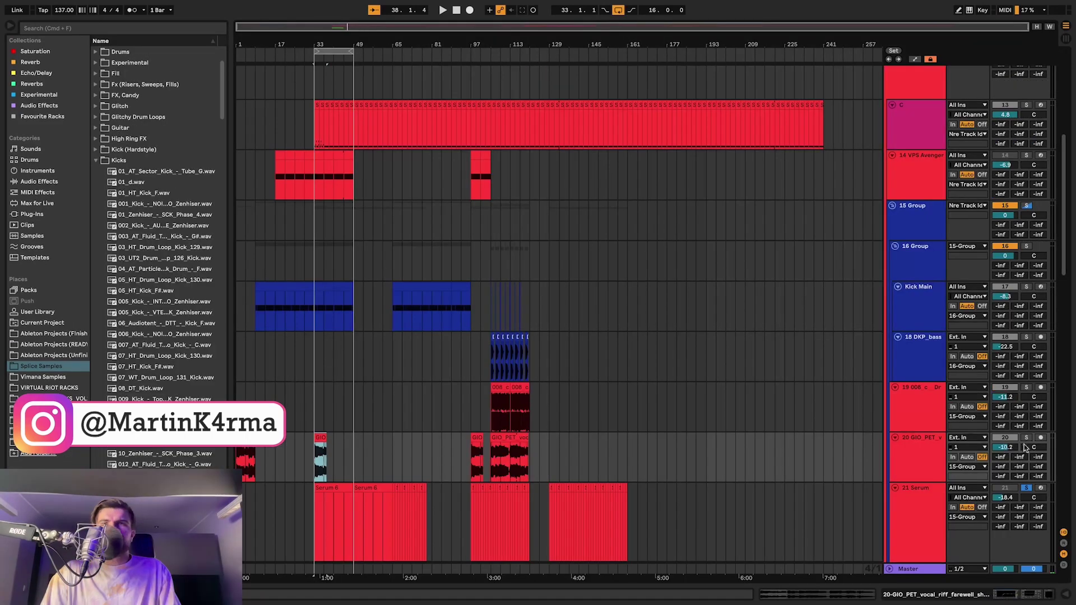
Solo the GIO_PET vocal track alongside Serum, play the arrangement from bar 33 and select the vocal clip.
click(1026, 438)
key(space)
scroll(305, 405, up, 5)
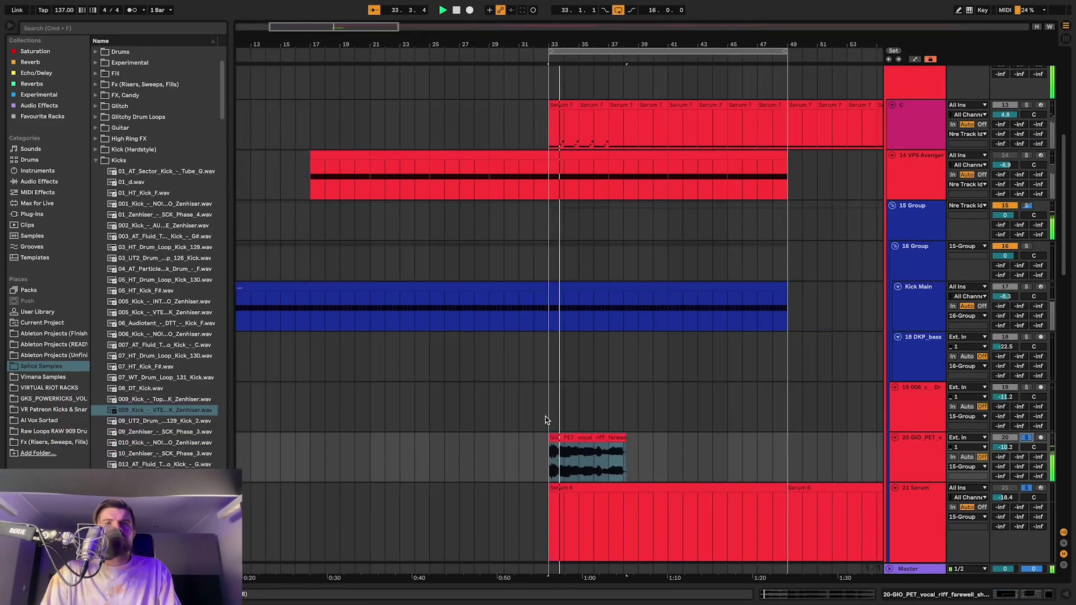
scroll(560, 409, down, 5)
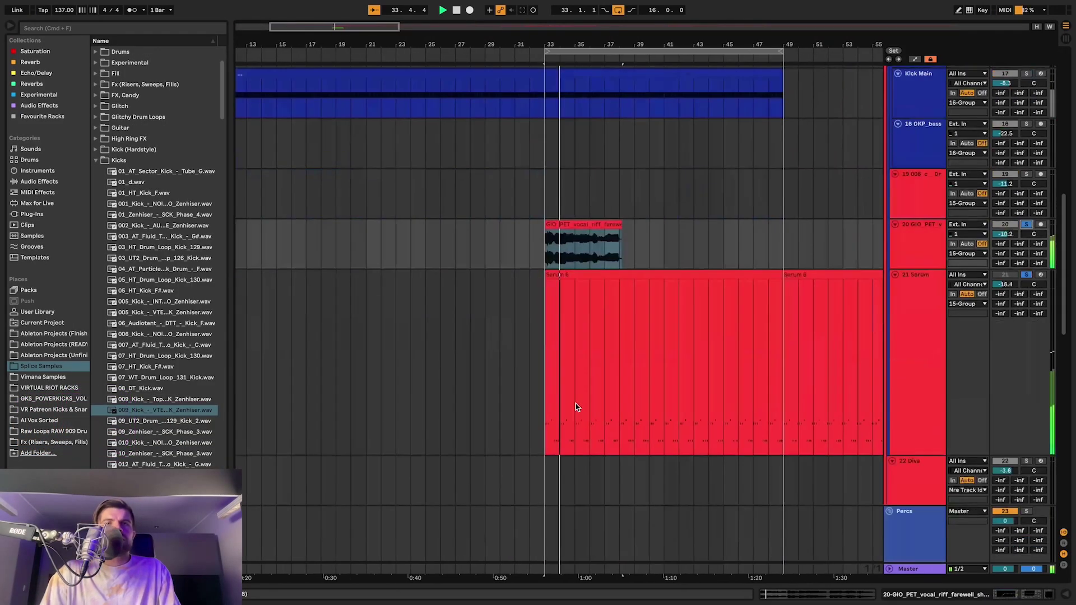
click(595, 262)
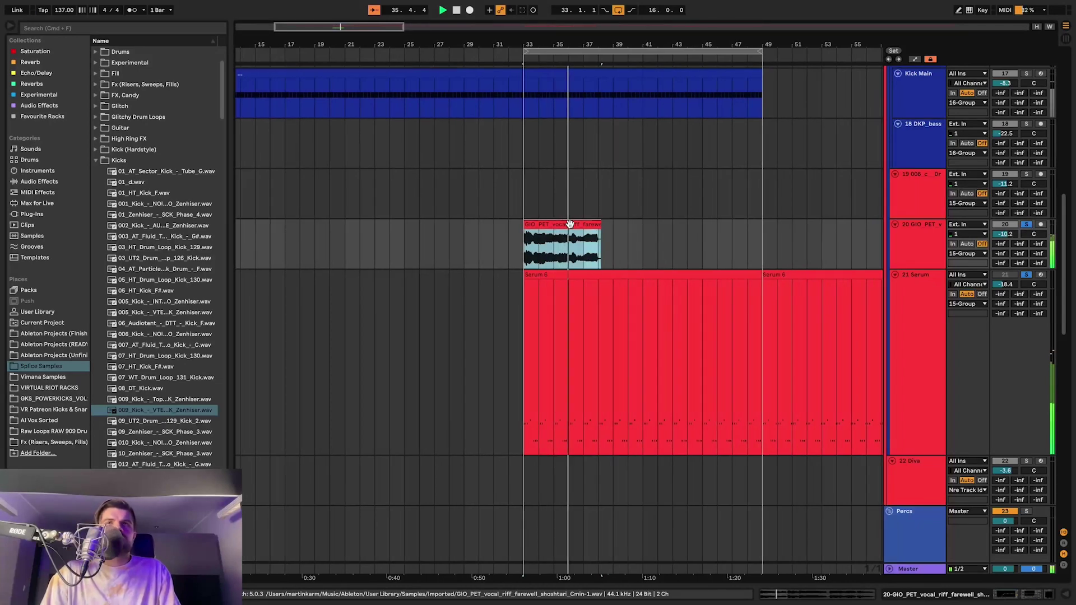
Trim the first Serum clip on track C to one beat and consolidate it with the empty space up to bar 35.
scroll(576, 234, up, 10)
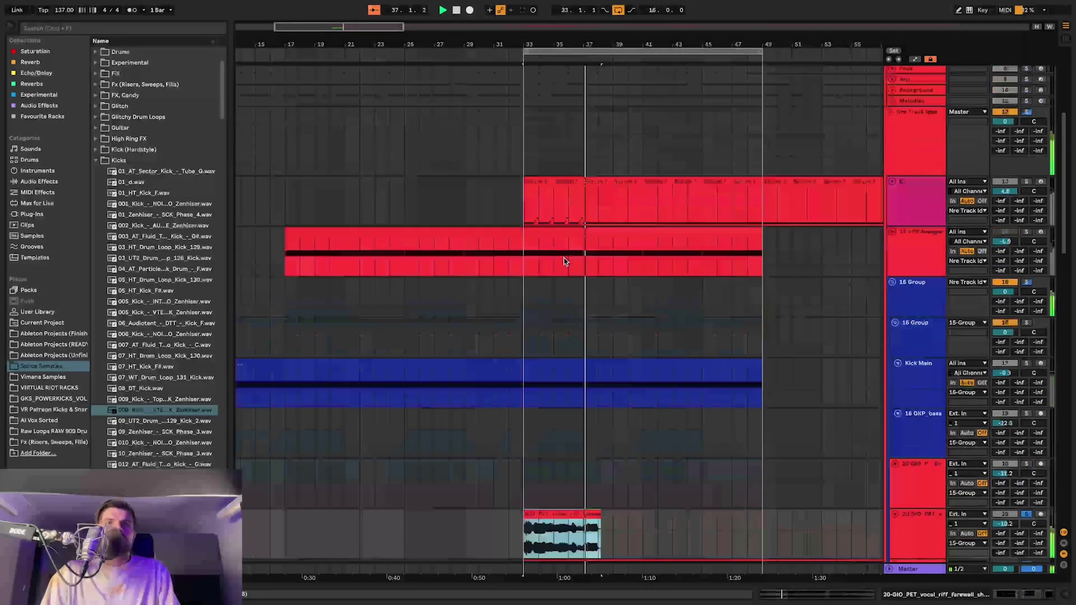
click(542, 253)
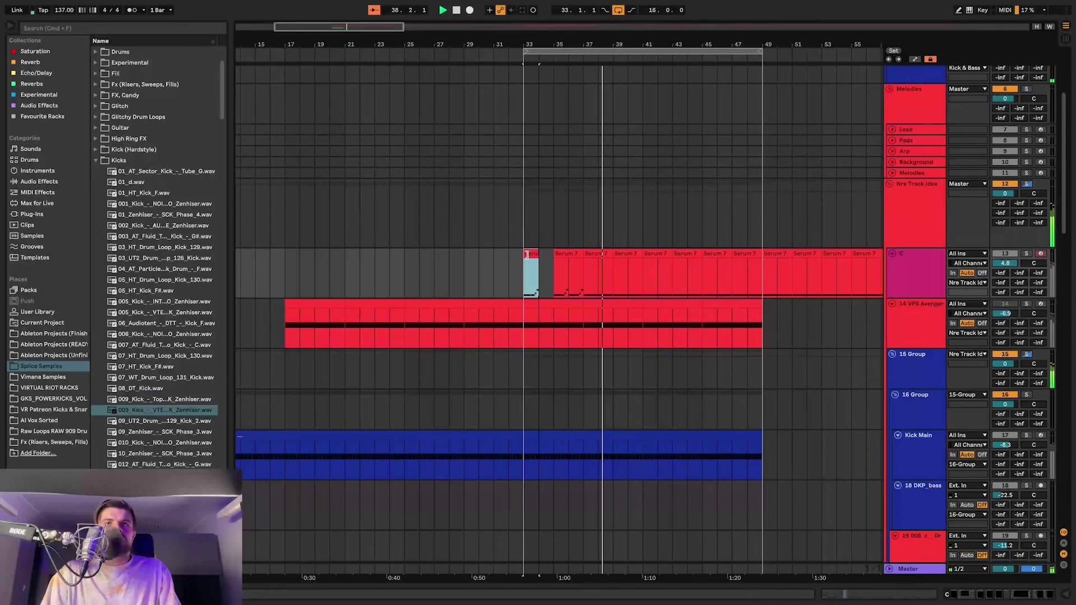
key(z)
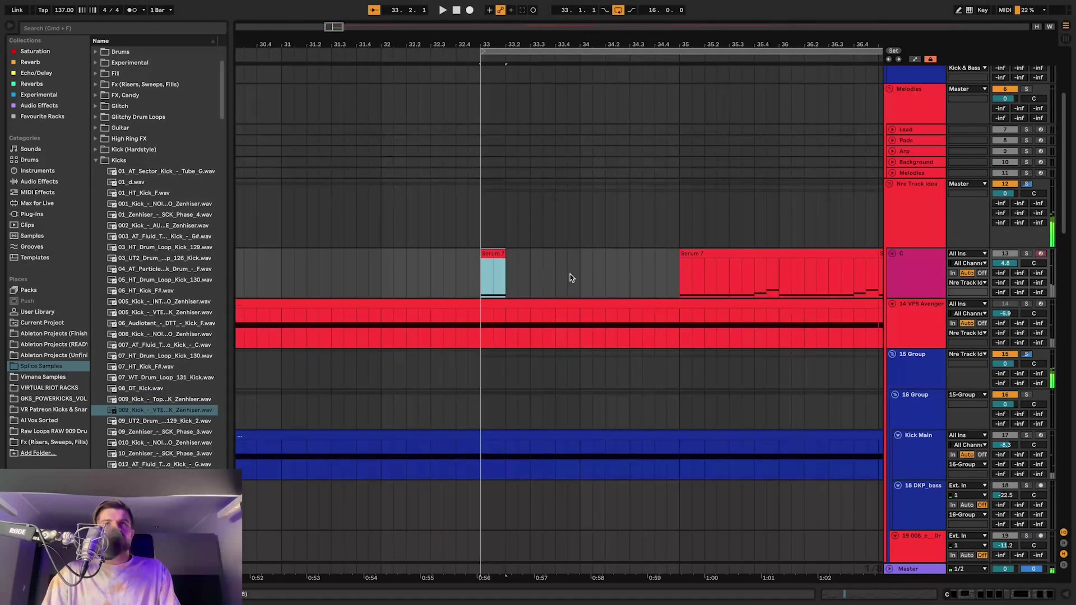
key(minus)
drag(632, 287, 515, 264)
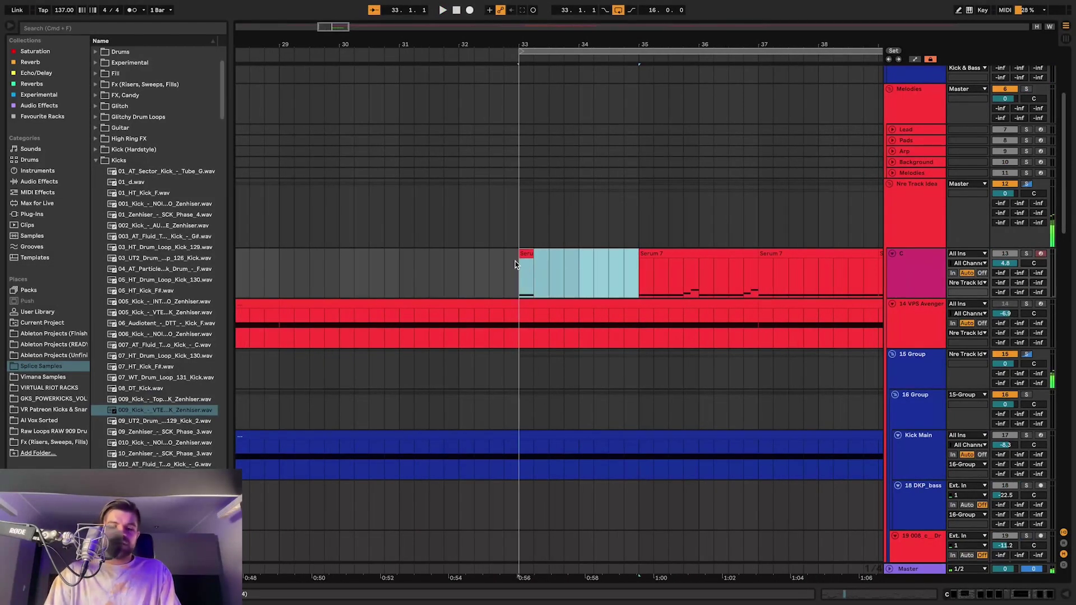
key(super+e)
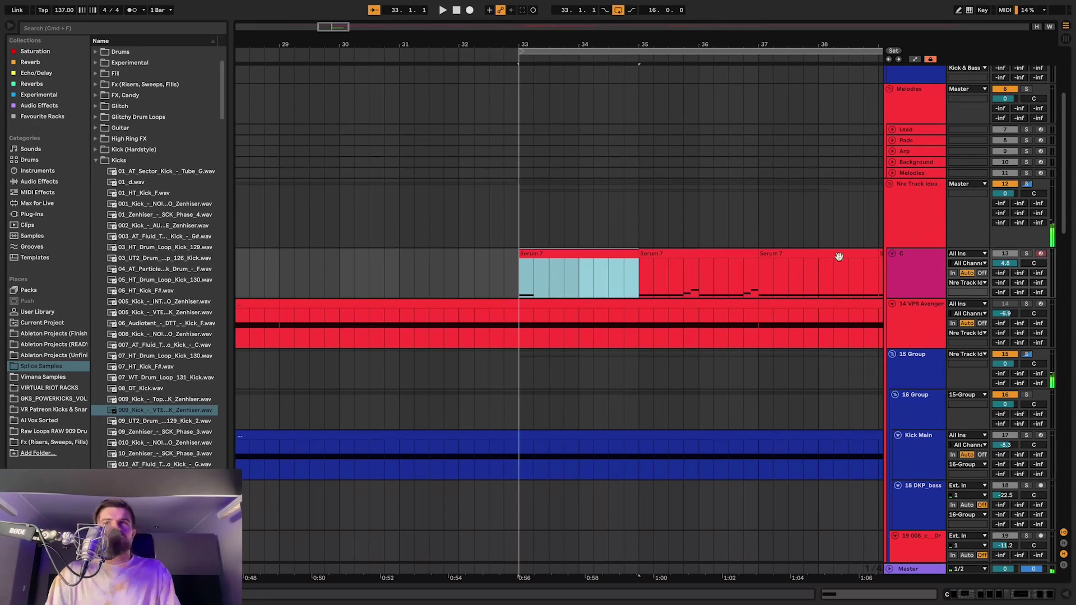
Duplicate the consolidated two-bar Serum clip on track C into bars 35 and 36.
key(minus)
key(minus)
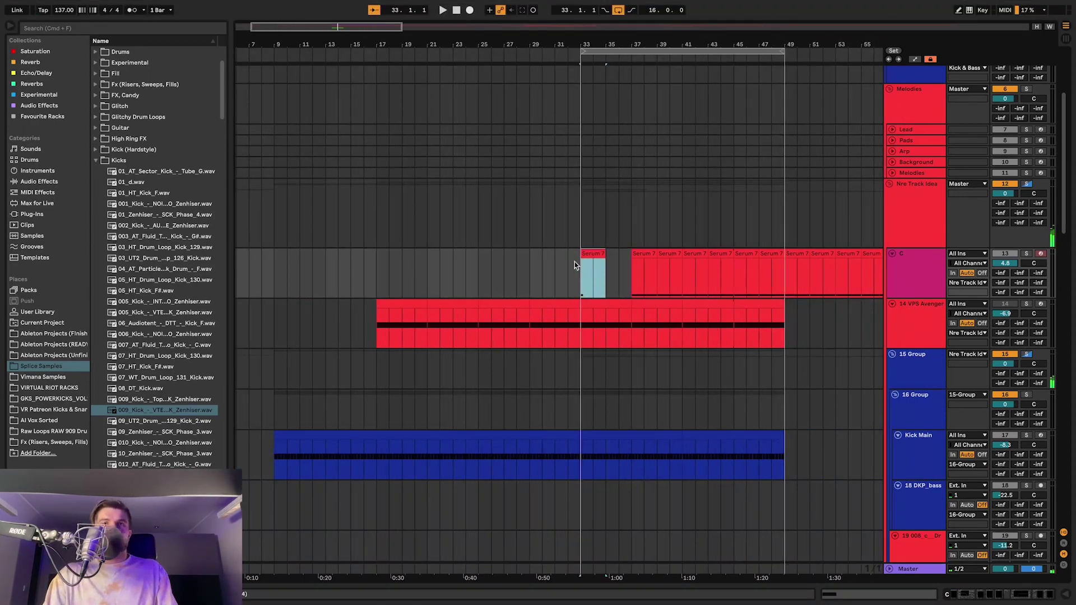
key(super+d)
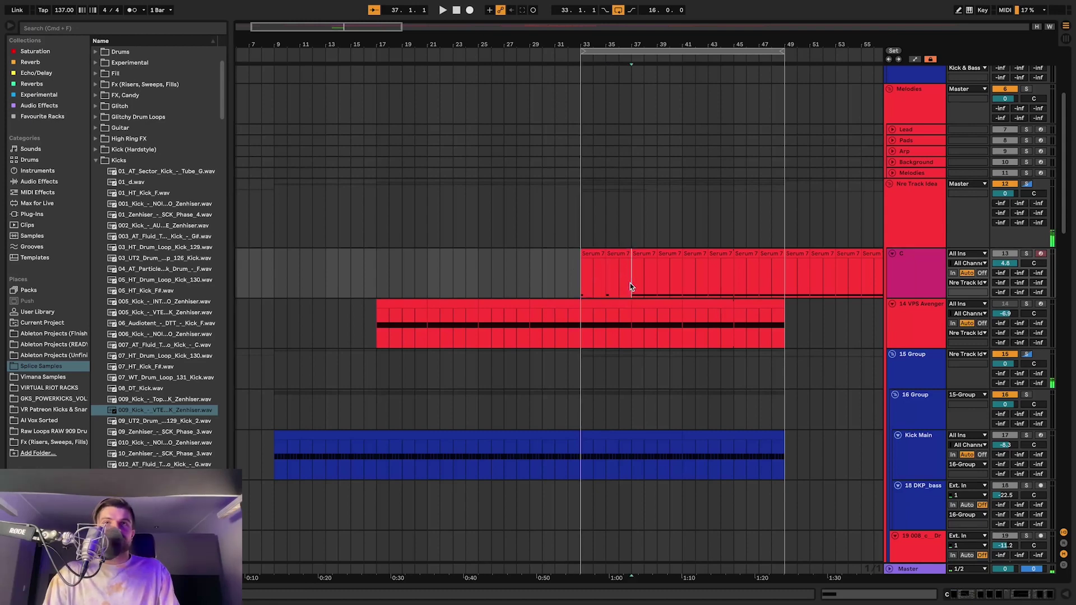
Add a short G0 note at beat 2.2 in the Serum clip at bar 33 and play it back.
double_click(583, 263)
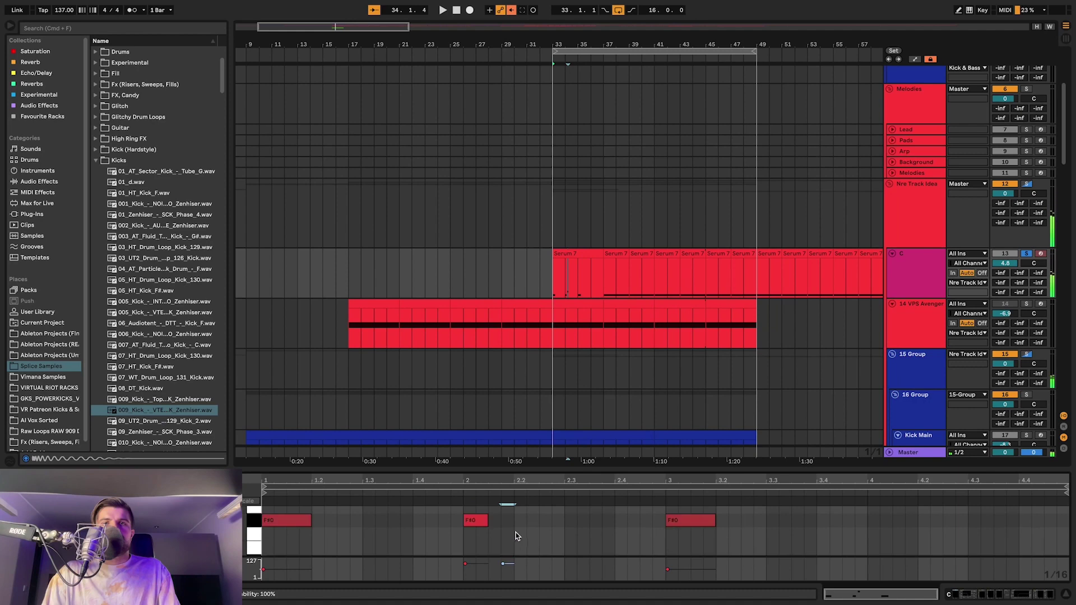
scroll(515, 532, down, 2)
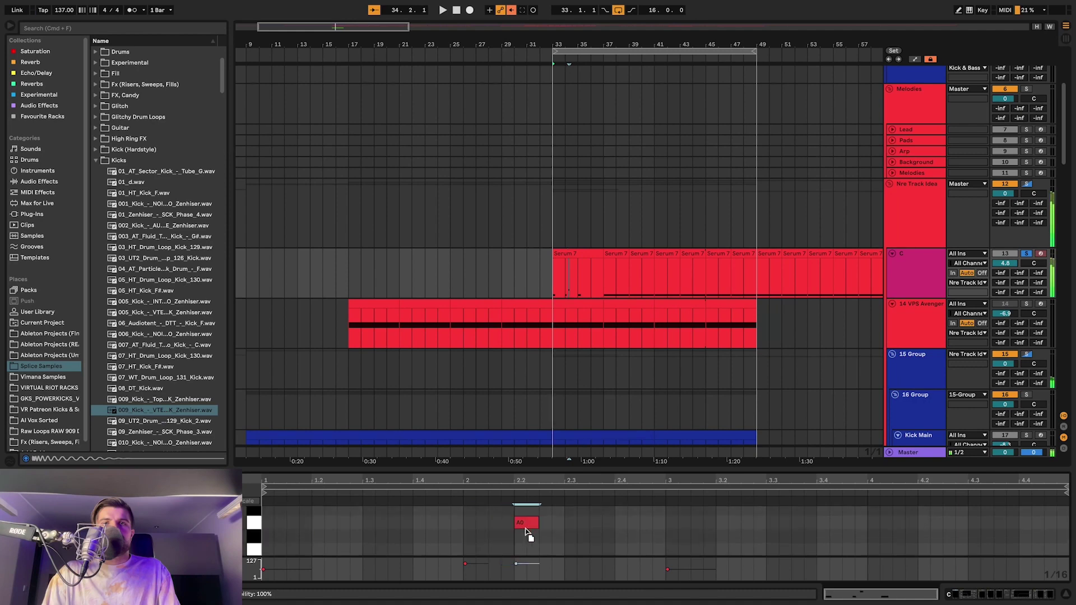
key(space)
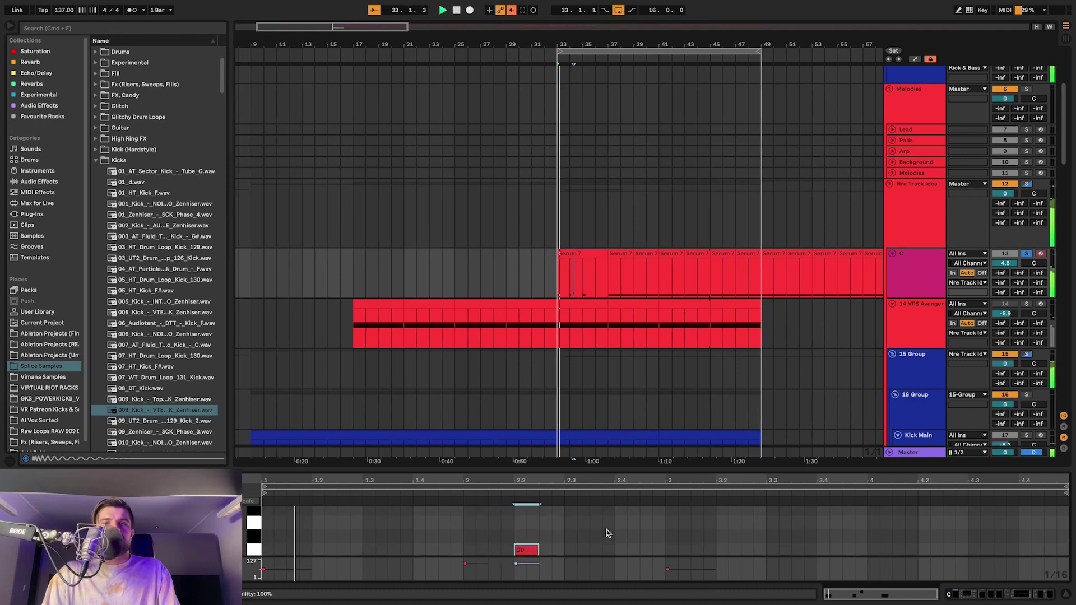
Duplicate the two-bar clip at bar 35 with its Fil Cutoff automation twice, up to bar 41, and play from bar 33.
scroll(606, 529, up, 2)
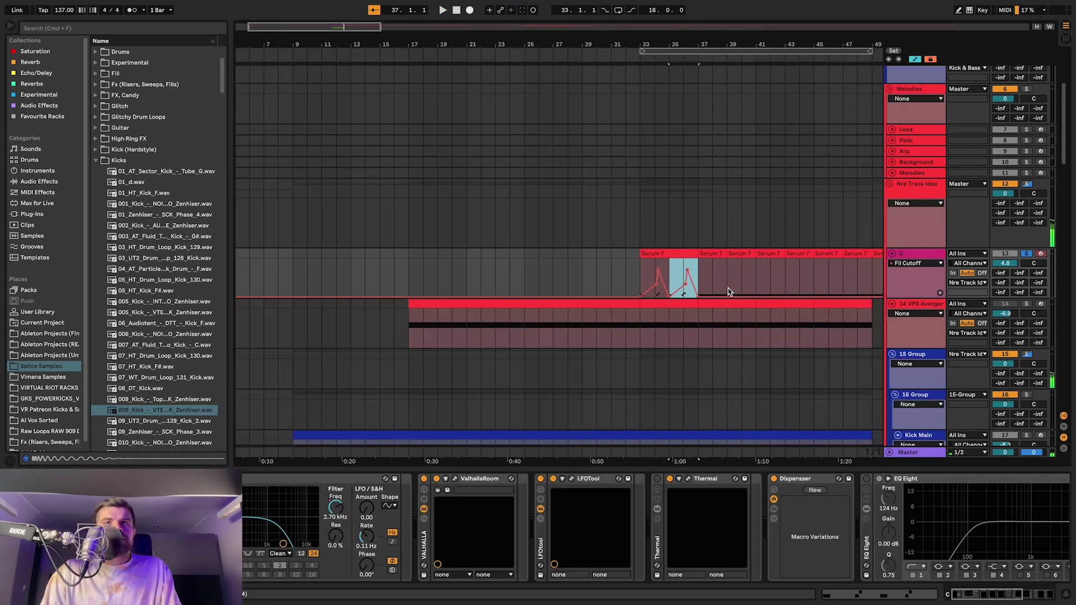
key(super+d)
key(super+d)
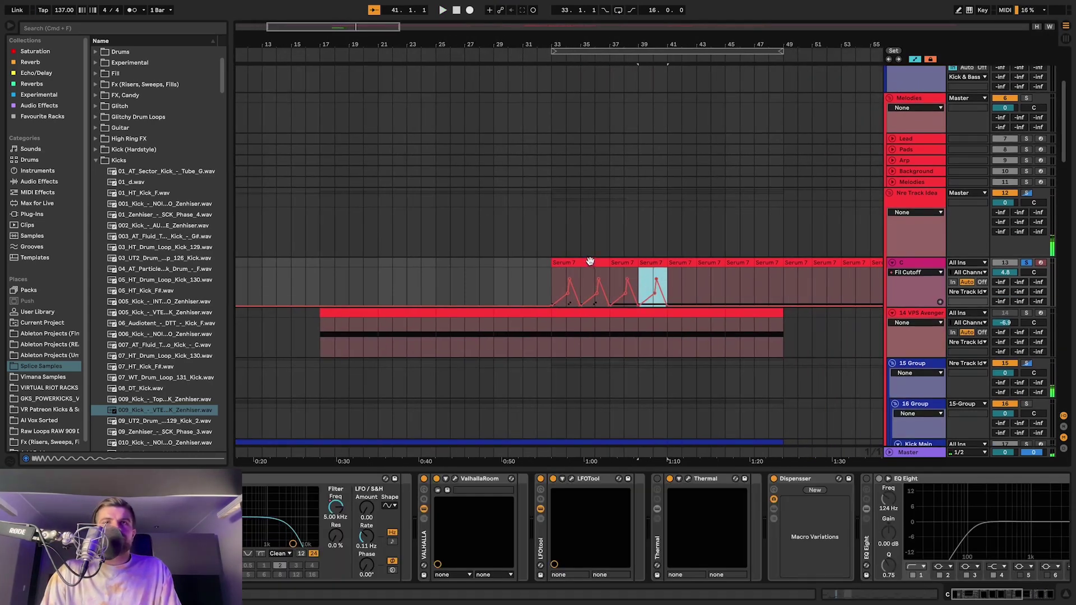
scroll(637, 237, up, 3)
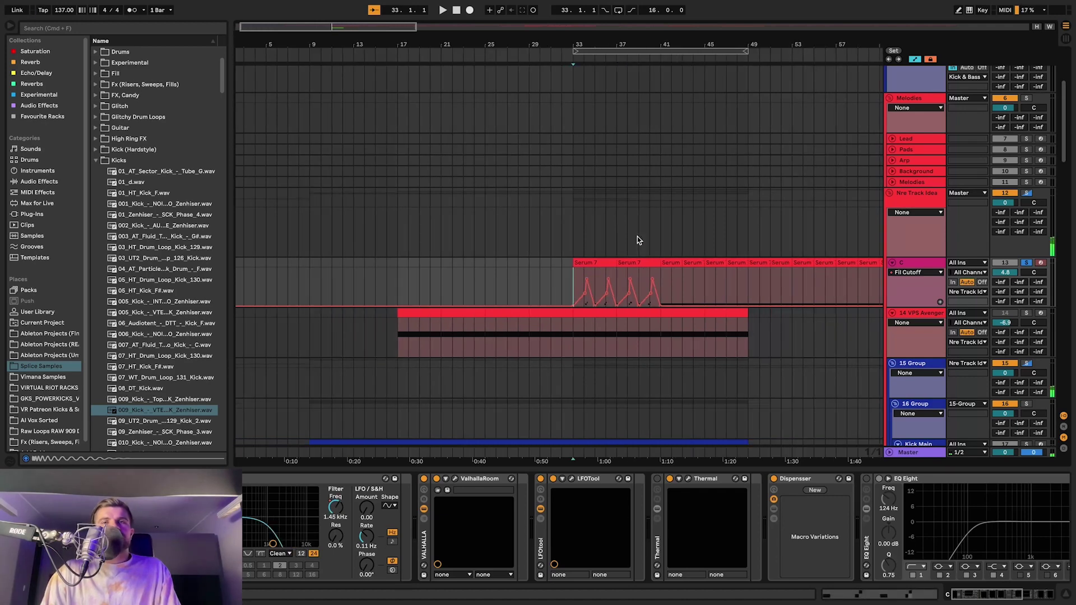
key(space)
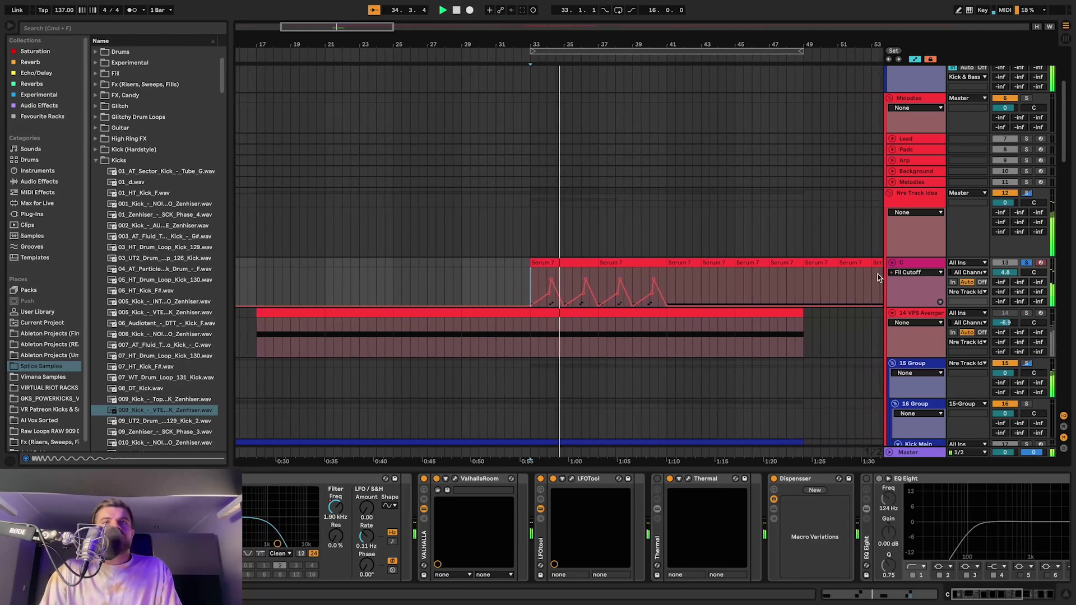
Add a G0 note in the second half of bar 1 of the clip at bar 41, extend it to bar 2 and audition it.
click(330, 450)
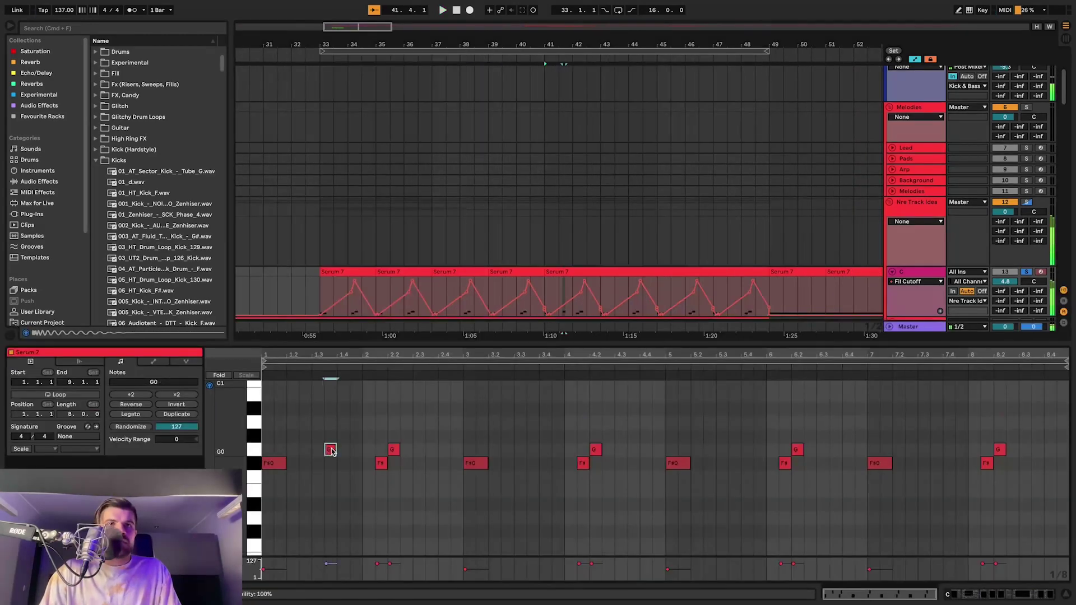
key(space)
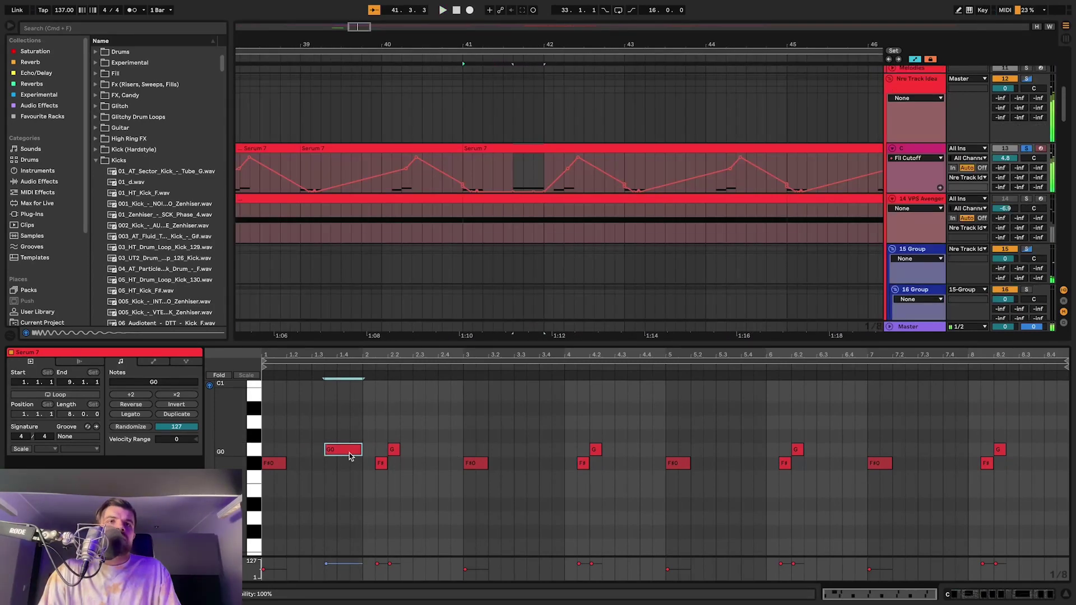
key(space)
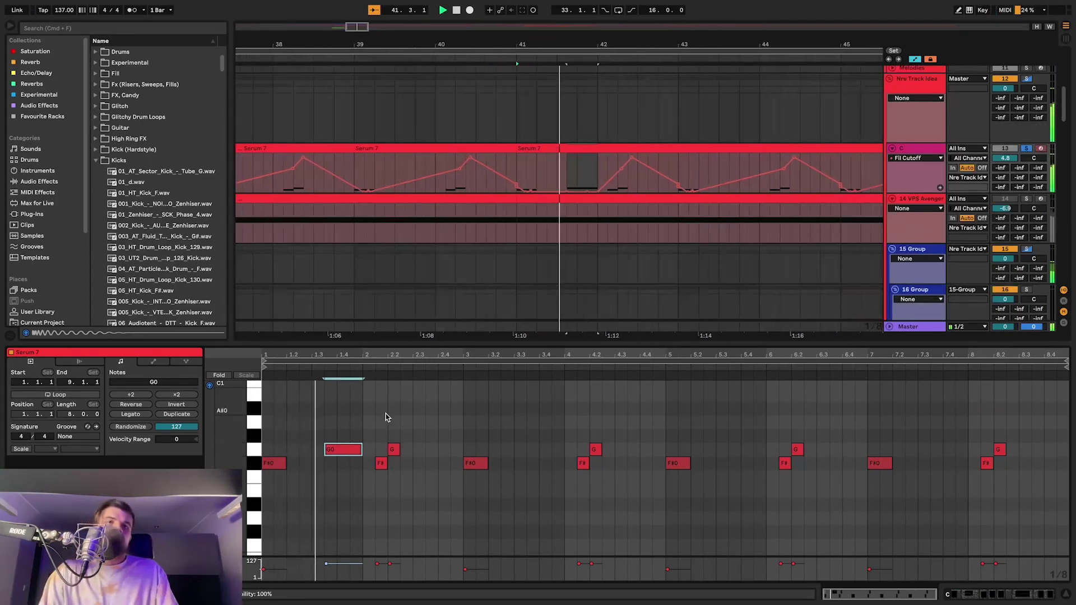
Shift the F#0–G0 pair in the clip's bar 2 slightly later and write A0–G0 in bar 3 and A0–F#0 in bar 4.
key(plus)
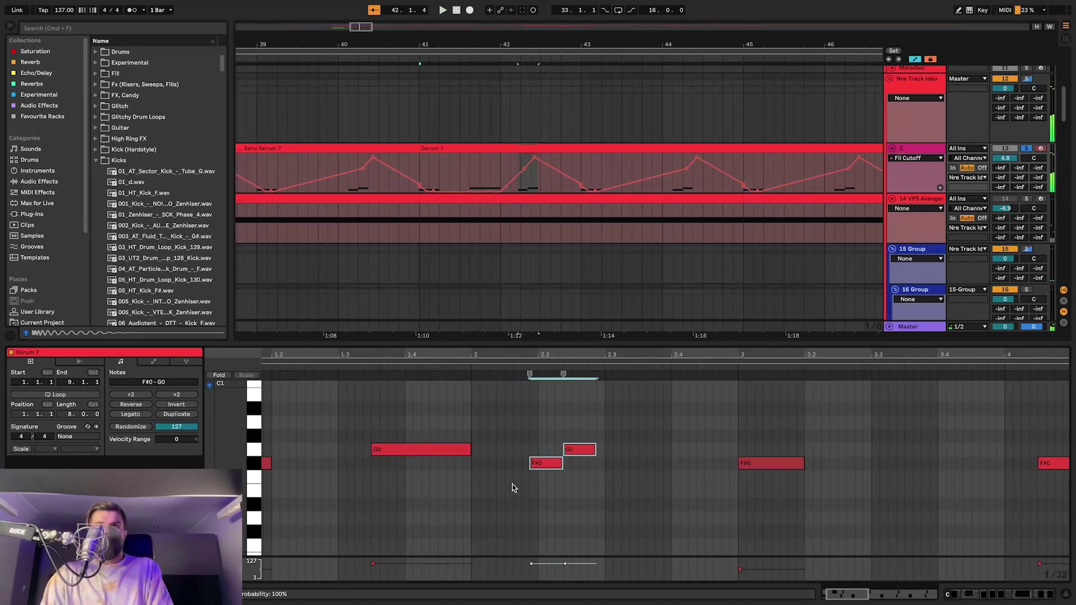
key(minus)
double_click(642, 421)
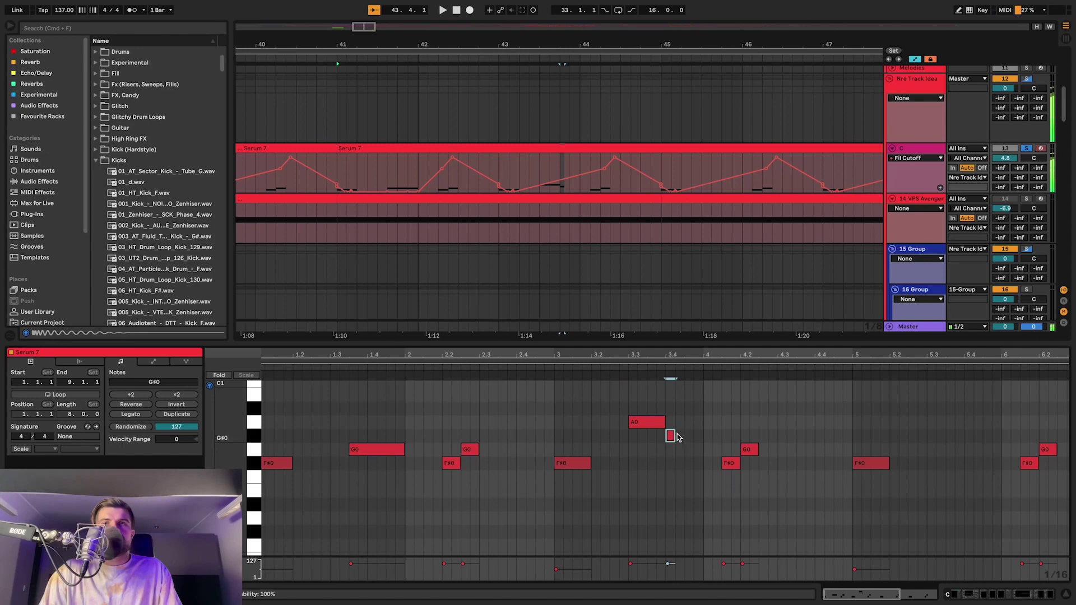
scroll(553, 266, down, 3)
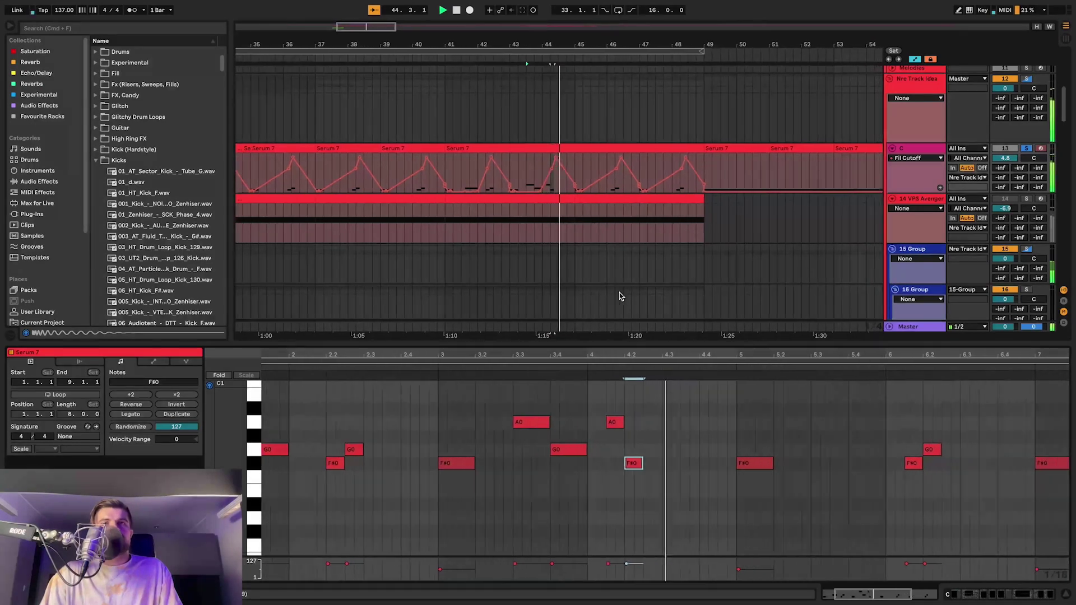
Duplicate bars 41 to 45 of the Serum clip on track C over bars 45 to 49.
click(549, 147)
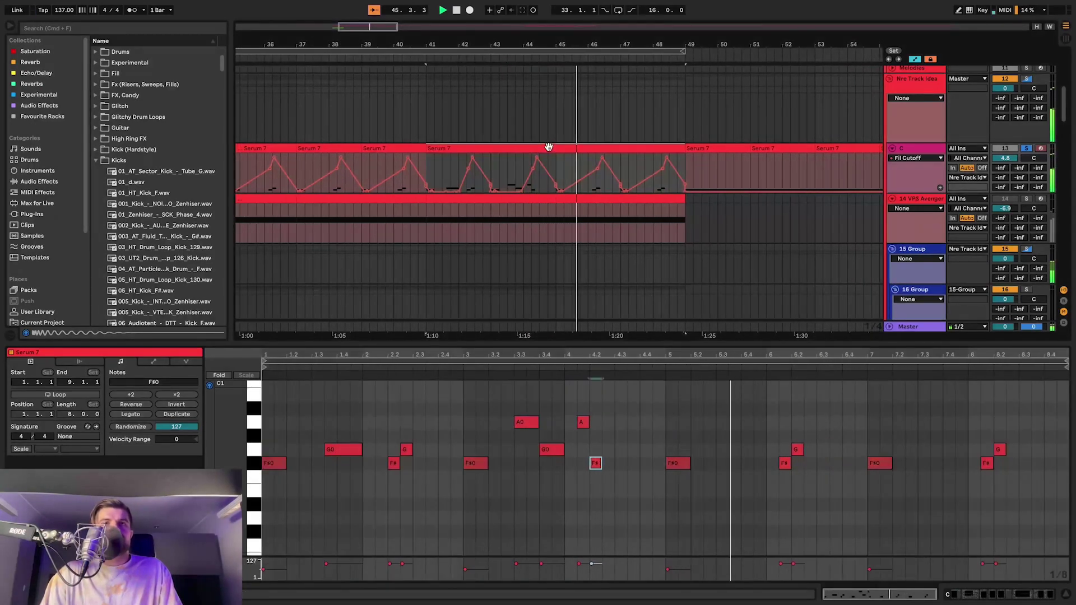
drag(556, 163, 428, 148)
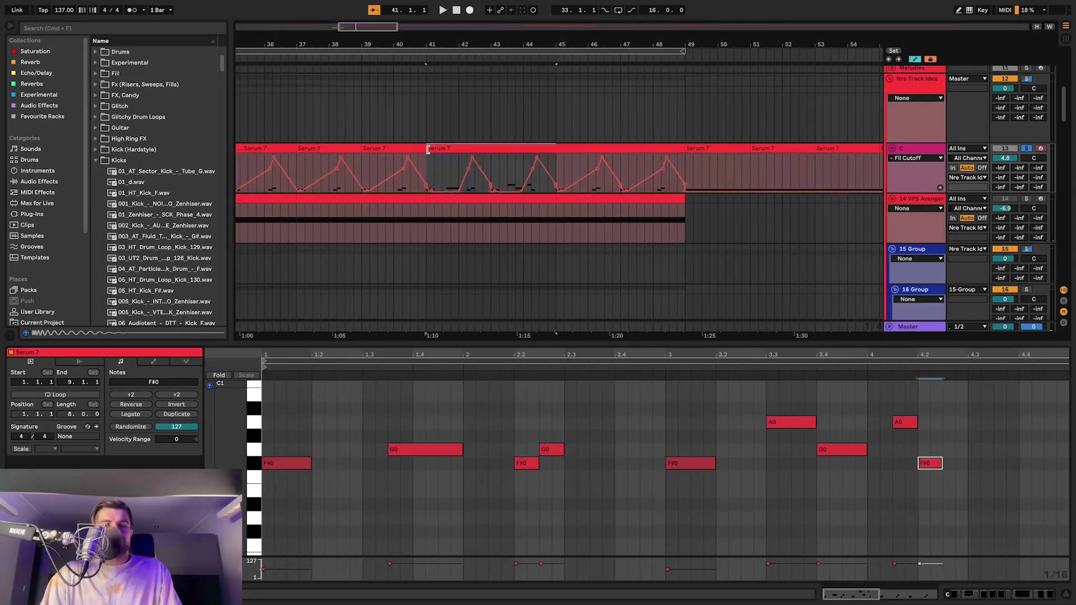
key(super+d)
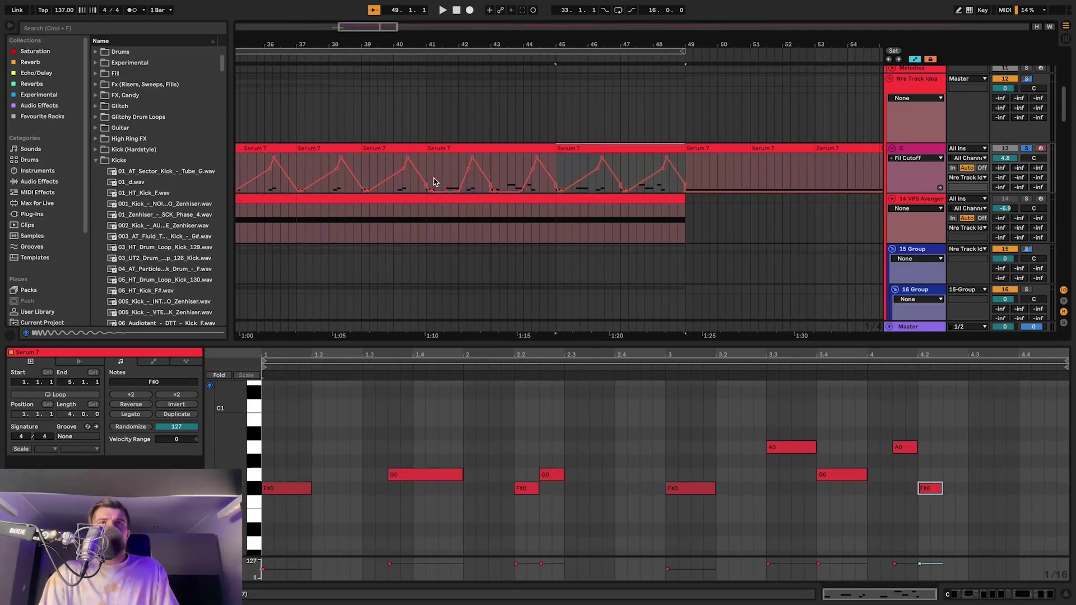
drag(429, 163, 510, 166)
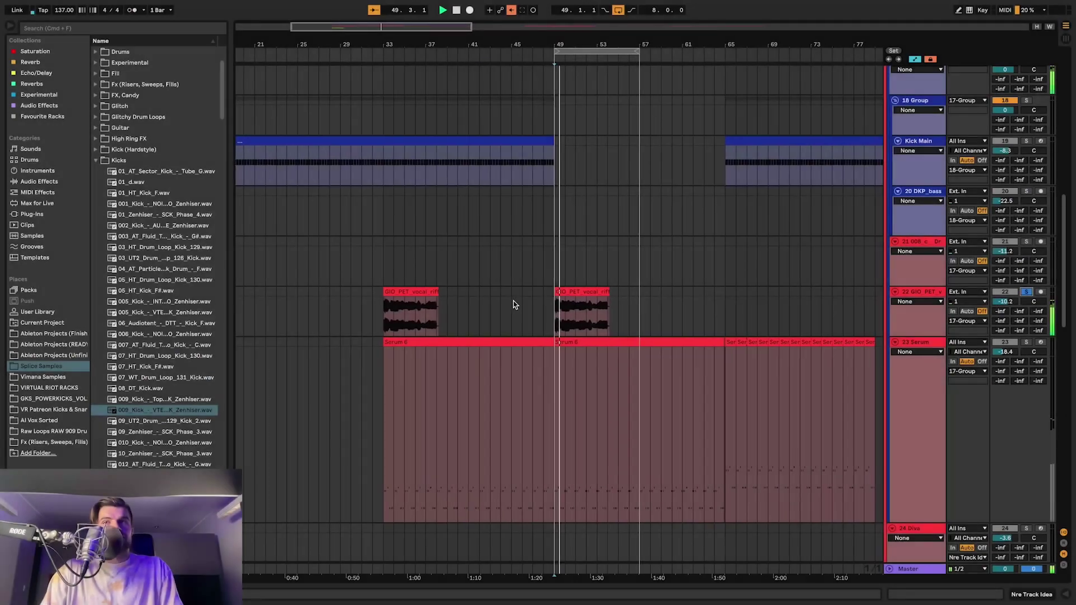
Solo the VPS Avenger track during loop playback from bar 49 and lower its volume to -11.3.
key(minus)
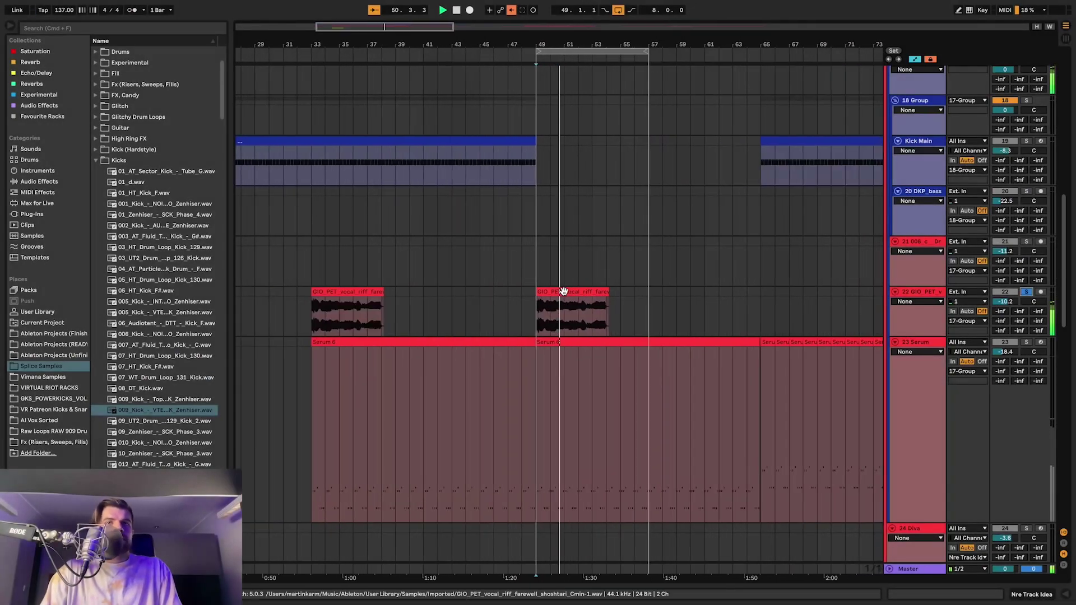
scroll(560, 304, left, 5)
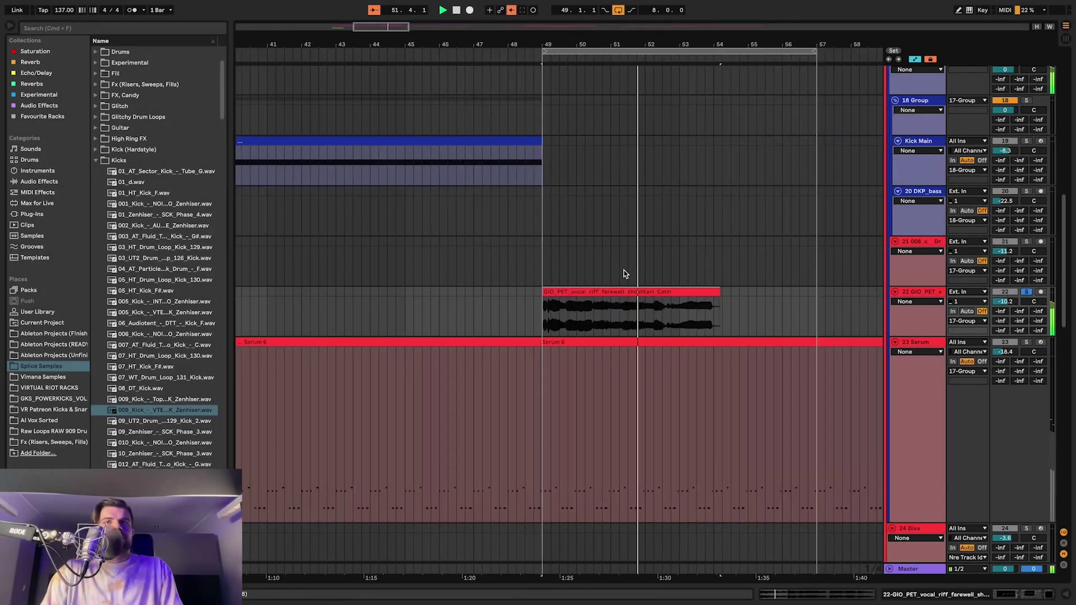
scroll(624, 271, up, 5)
scroll(624, 271, up, 3)
scroll(662, 271, down, 3)
scroll(671, 269, up, 3)
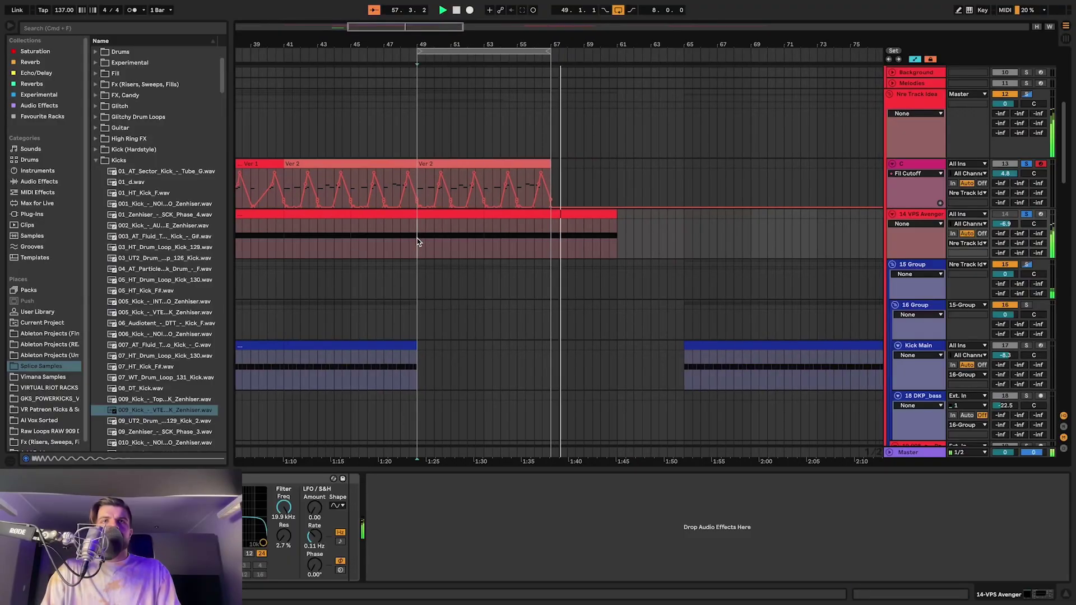
scroll(496, 237, left, 3)
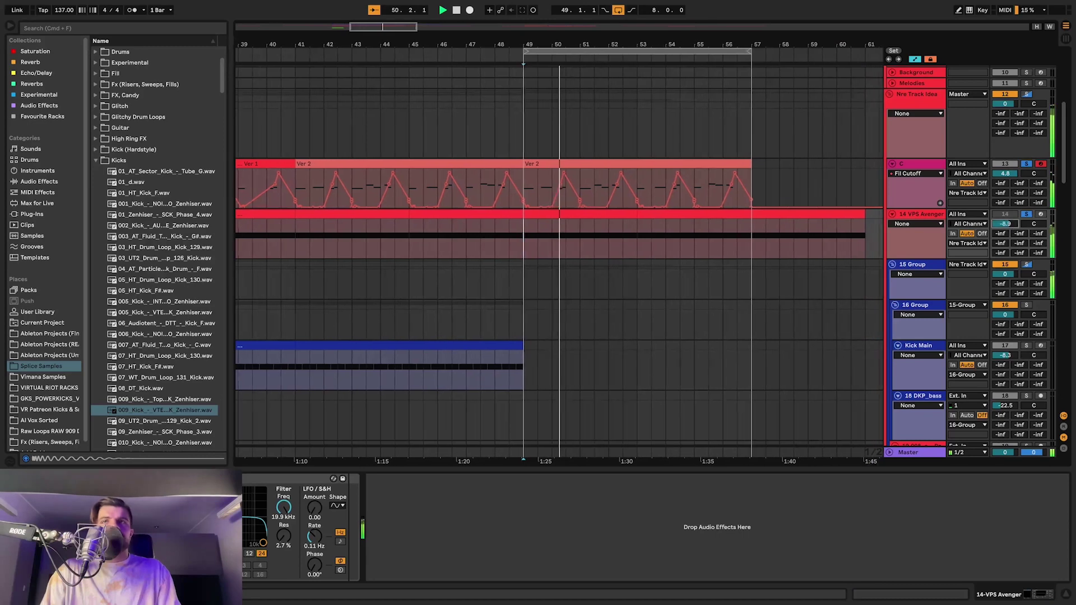
scroll(511, 254, down, 5)
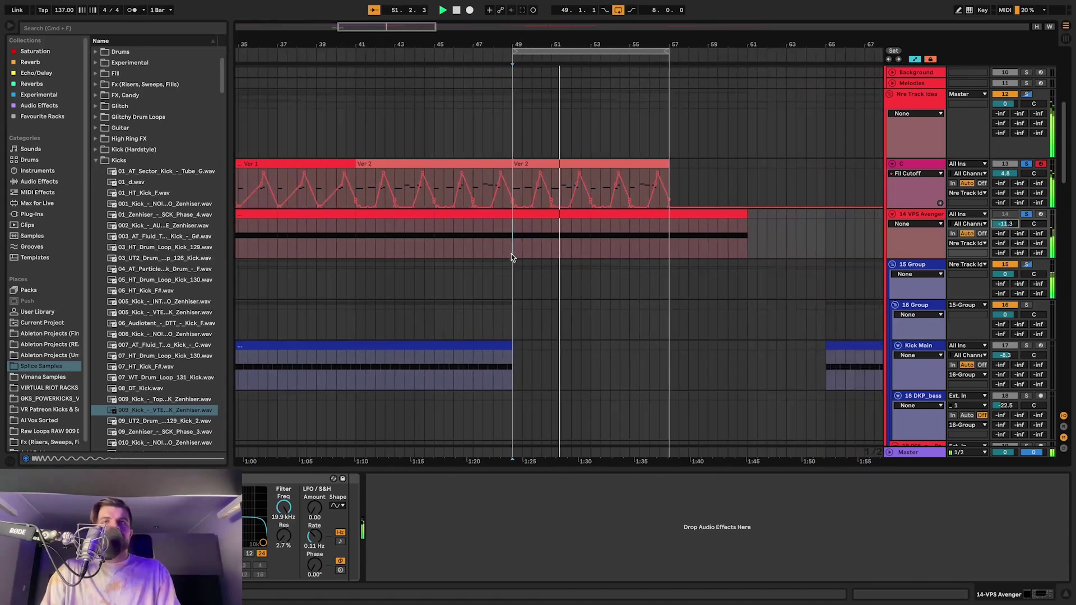
Clear the VPS Avenger track from bar 57 to 61 and duplicate the track.
scroll(511, 254, down, 3)
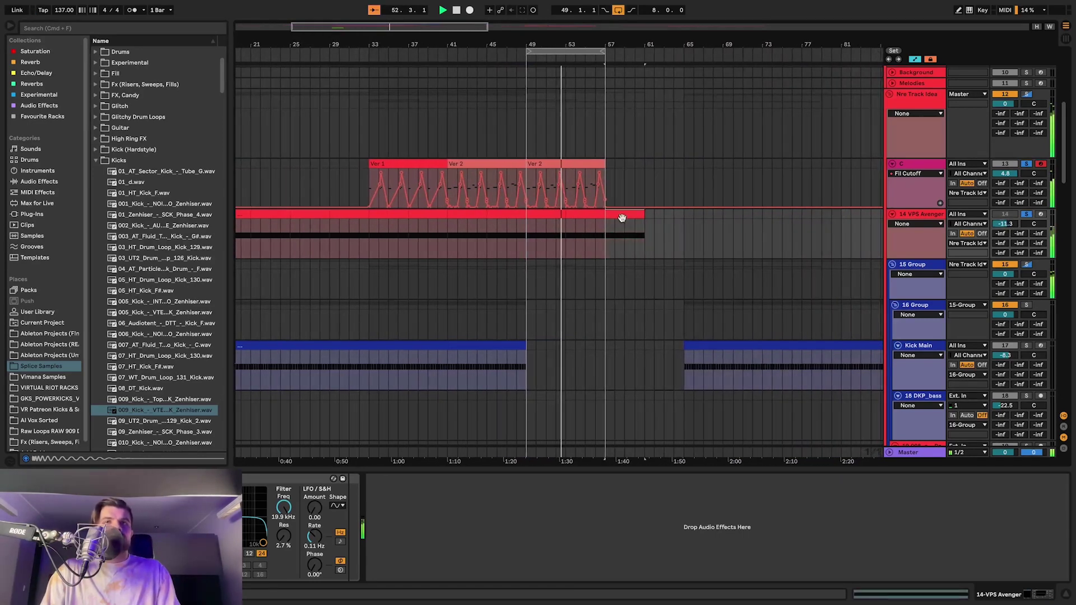
click(1026, 214)
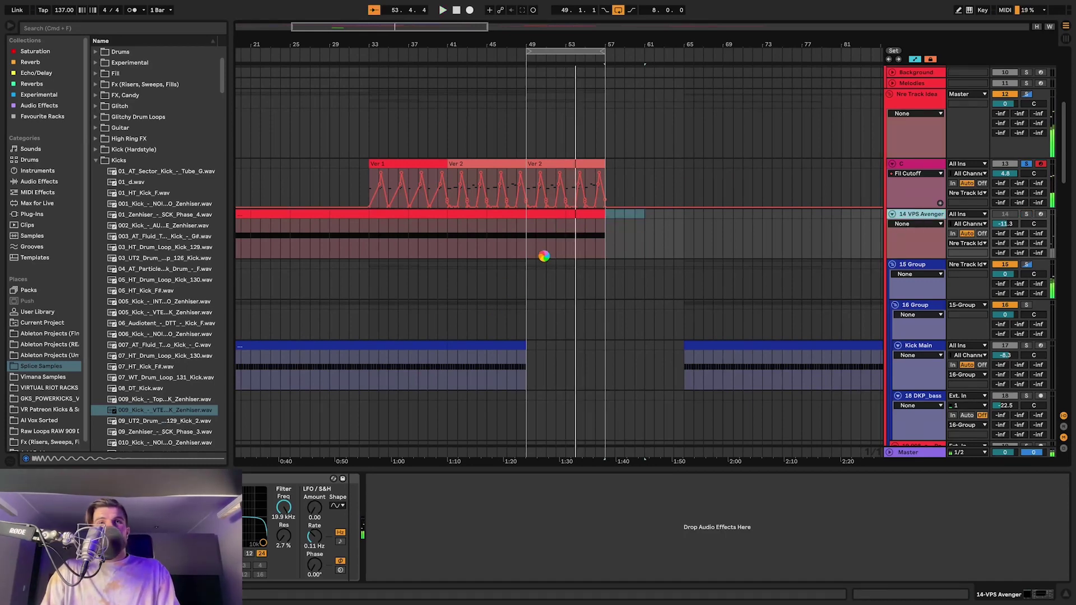
scroll(439, 275, down, 3)
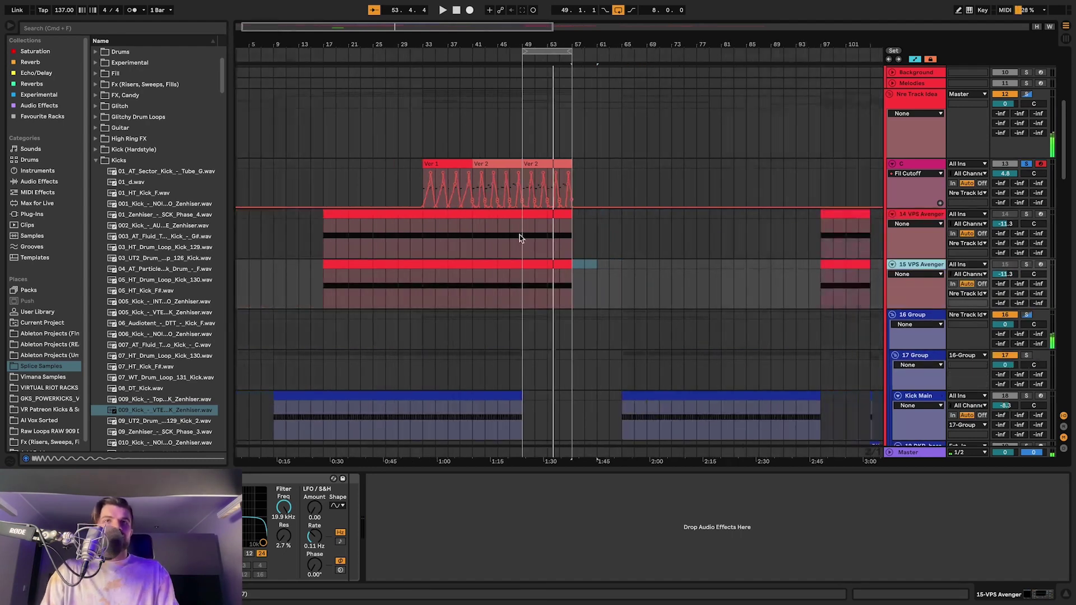
Delete bars 17 to 49 from both VPS Avenger tracks and solo the duplicate.
drag(519, 234, 323, 212)
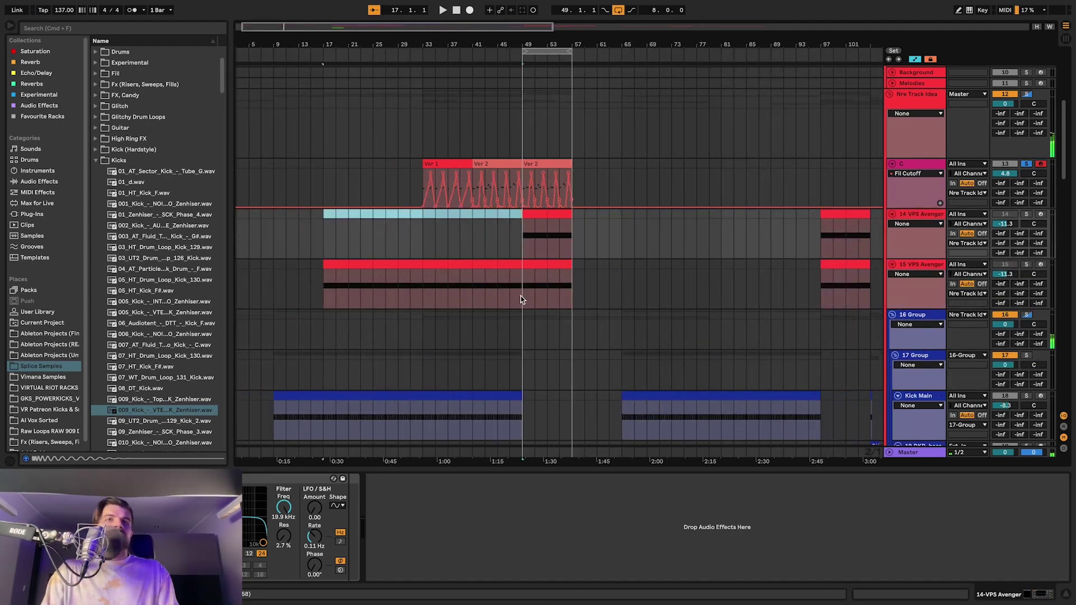
key(Delete)
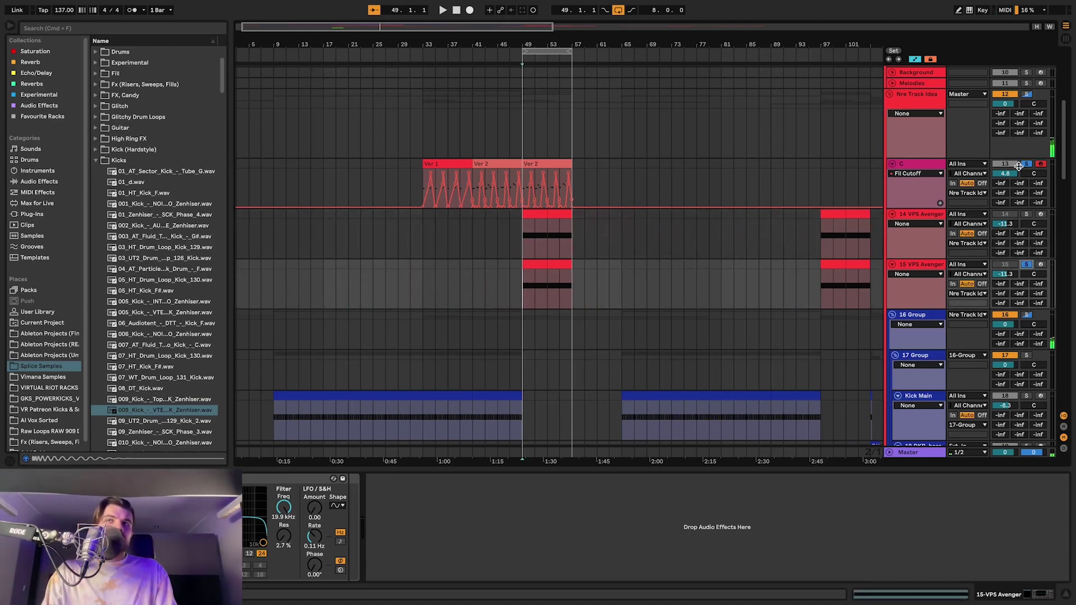
scroll(580, 240, up, 5)
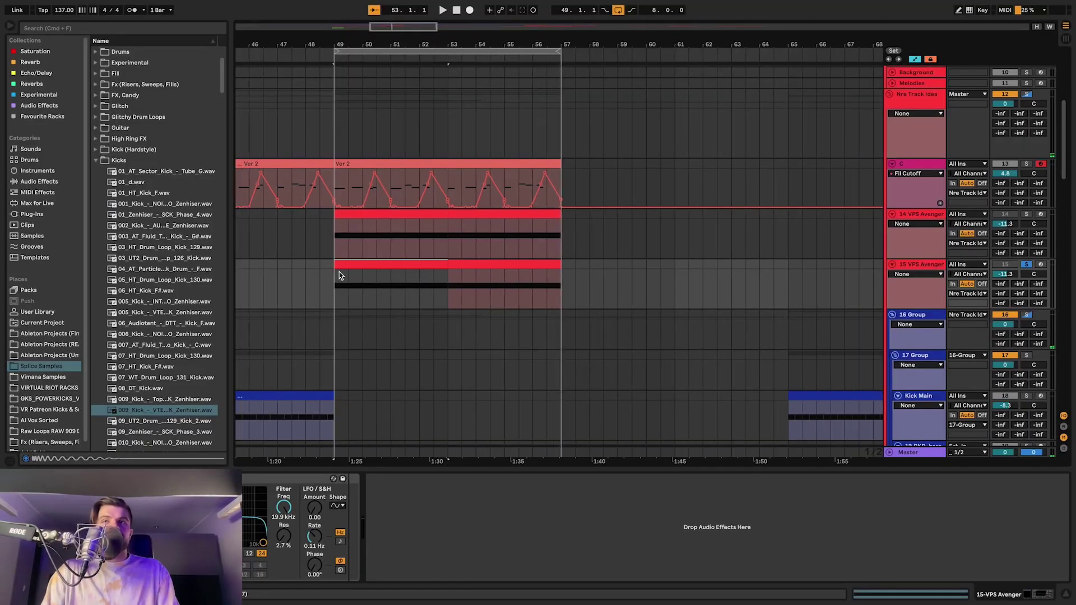
Raise the duplicated VPS Avenger track's volume to -8.3 and solo it for loop playback.
scroll(338, 271, down, 5)
scroll(344, 272, up, 2)
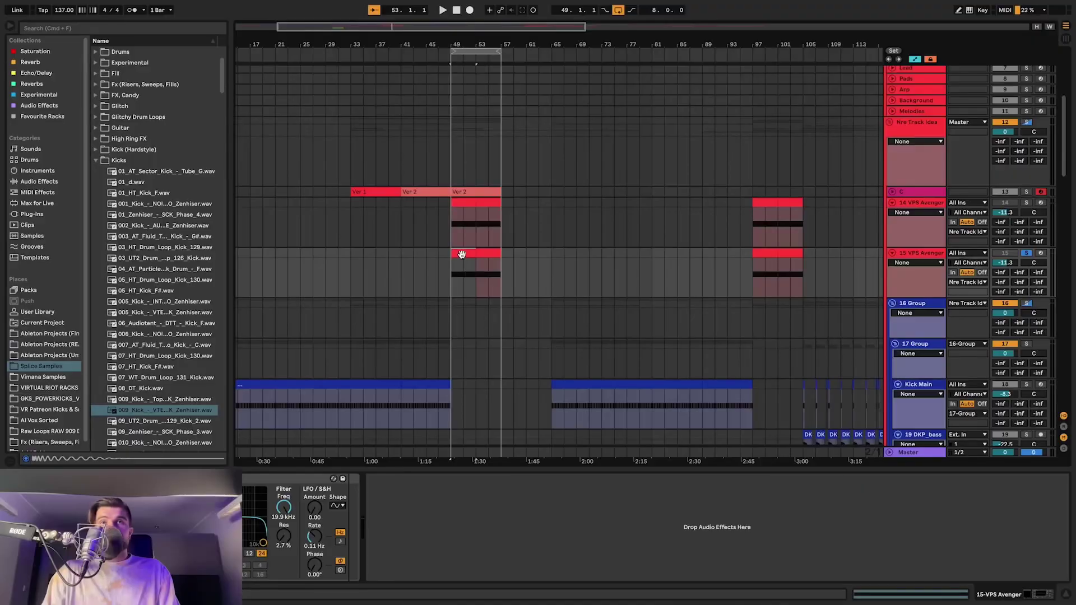
scroll(513, 267, up, 3)
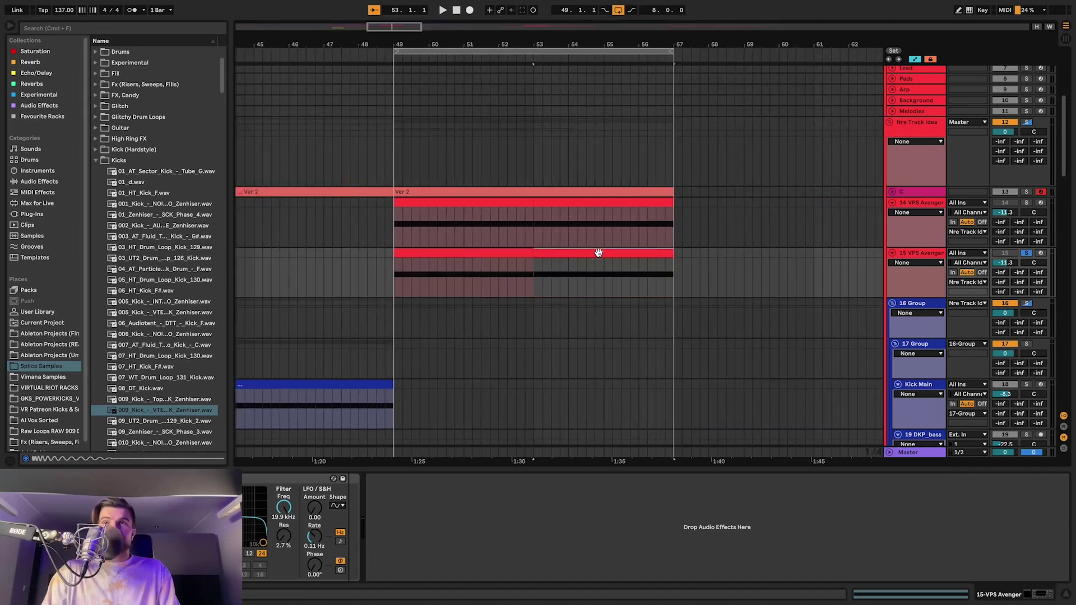
scroll(397, 269, down, 4)
click(408, 253)
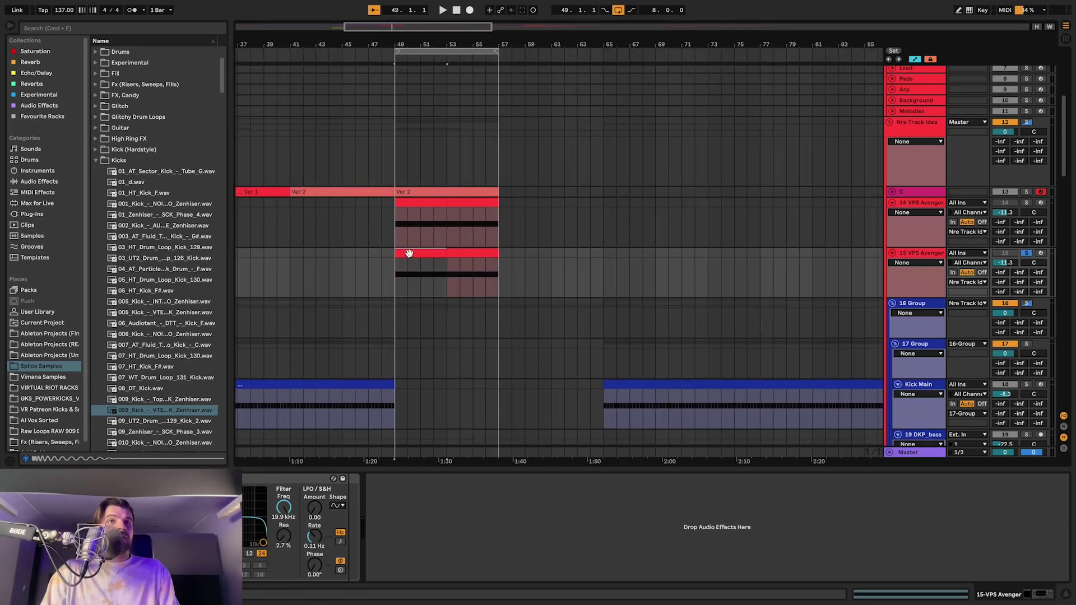
scroll(406, 269, up, 3)
scroll(405, 270, up, 3)
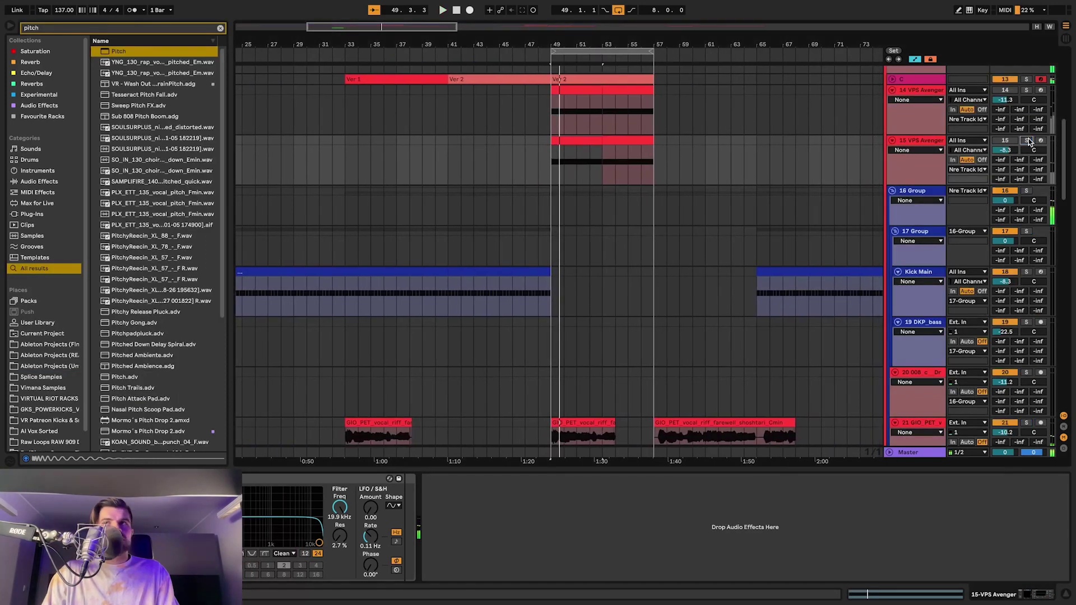
click(1027, 141)
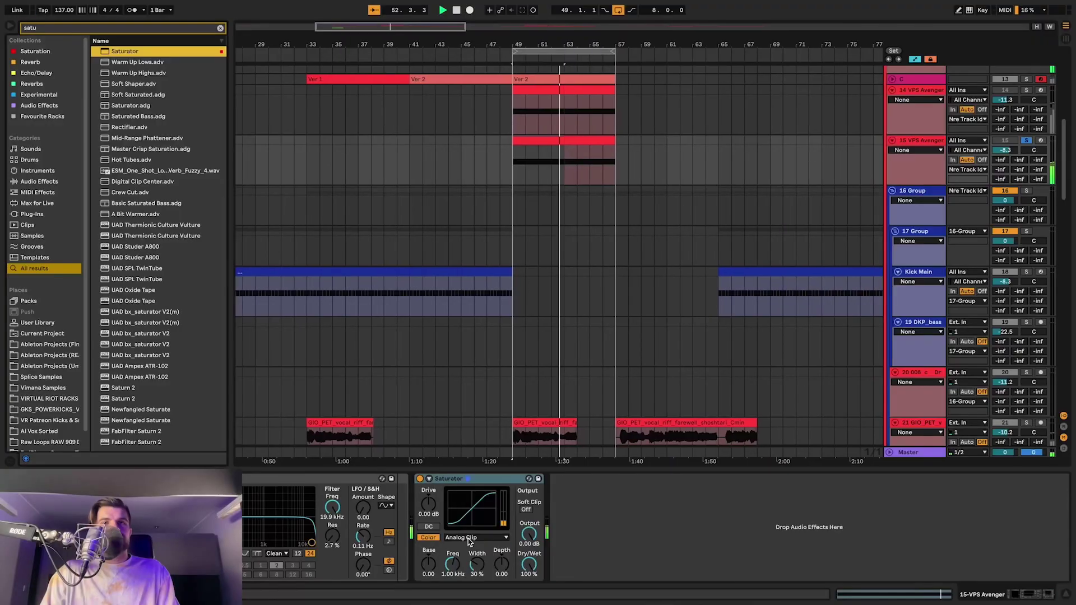
Set the duplicate's Saturator to Medium Curve and drive its Decapitator slightly harder in style E.
click(476, 537)
click(475, 558)
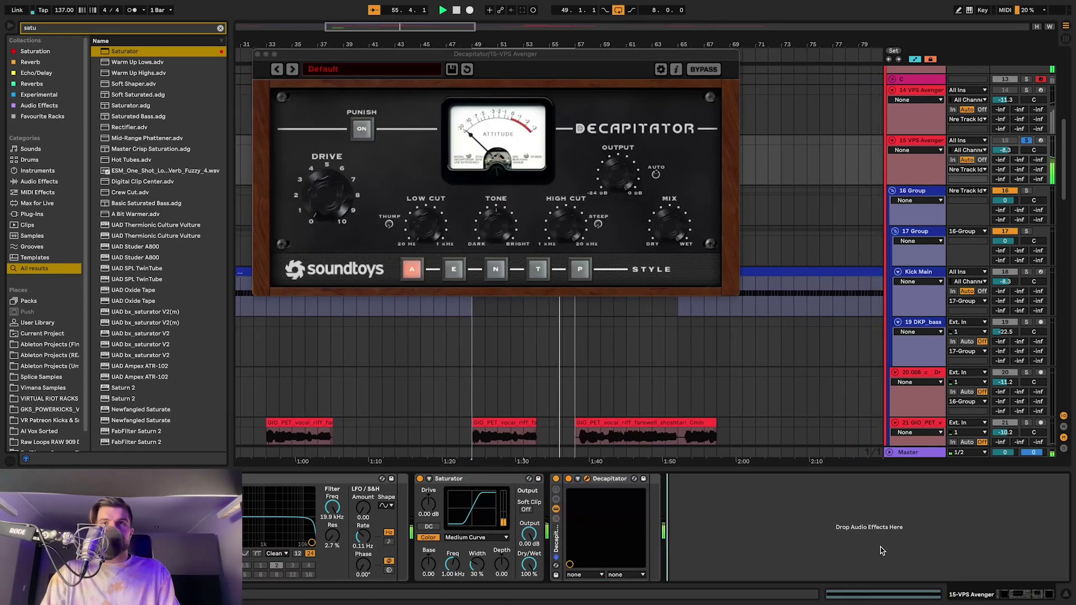
drag(547, 52, 748, 200)
drag(332, 205, 332, 186)
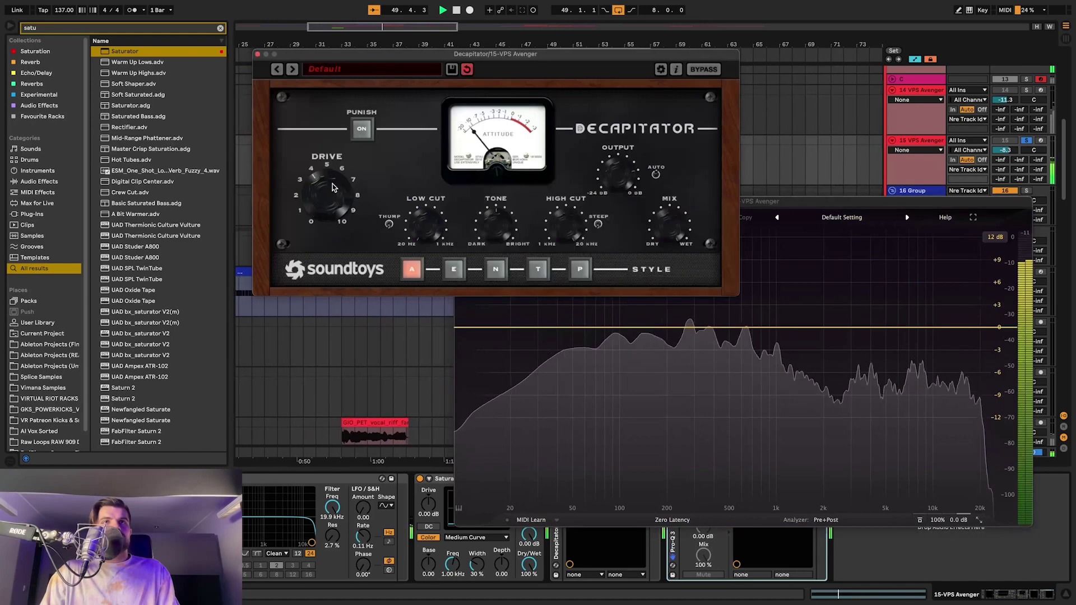
click(453, 269)
Add a low cut and a bell boost of about +6.4 dB at 454 Hz in the duplicate's Pro-Q 3.
click(647, 324)
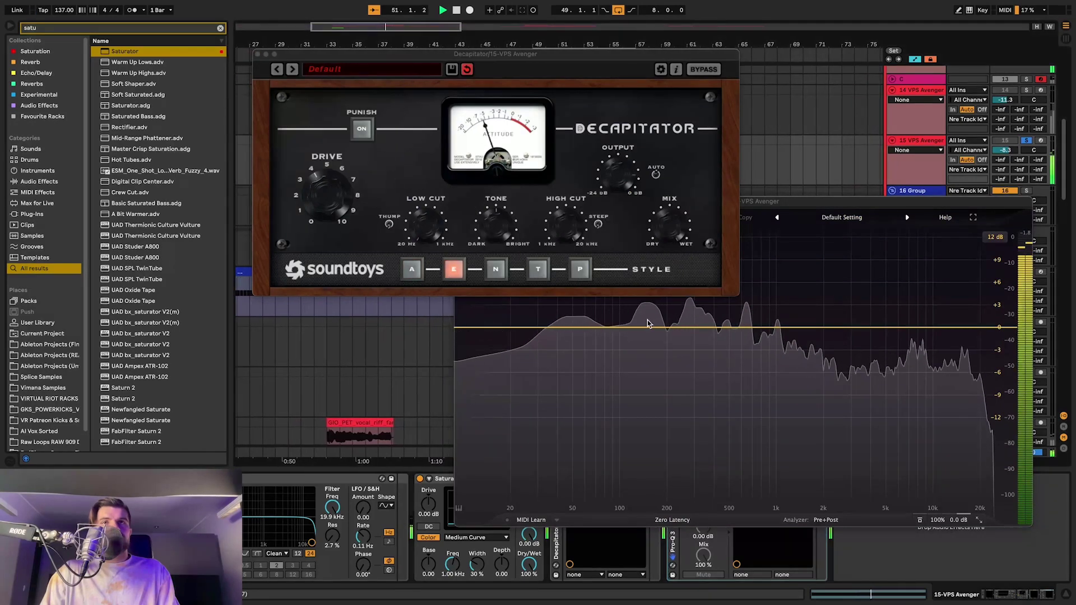
double_click(569, 363)
drag(568, 363, 637, 356)
drag(693, 336, 722, 279)
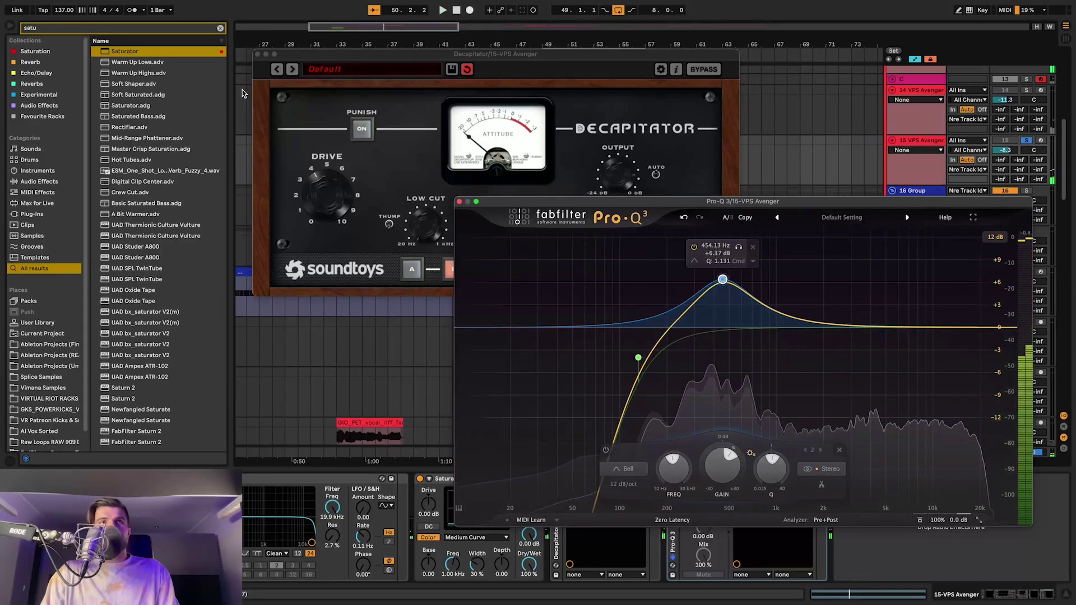
Close Decapitator, shift the Pro-Q 3 bell to a higher frequency and set the 24 dB/oct low cut to about 109 Hz.
click(257, 54)
drag(787, 200, 328, 109)
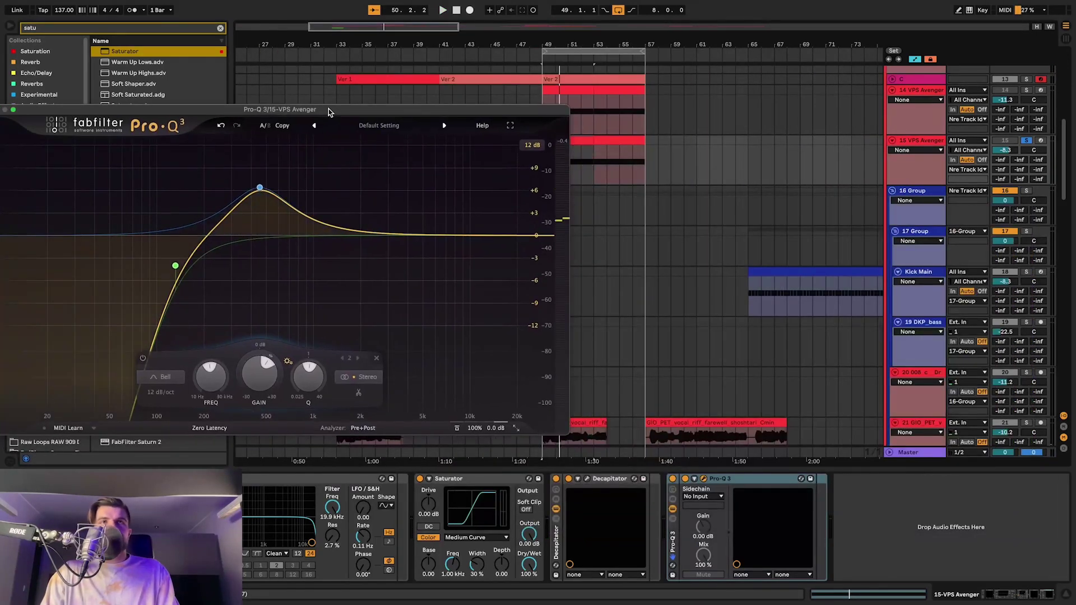
drag(260, 187, 306, 195)
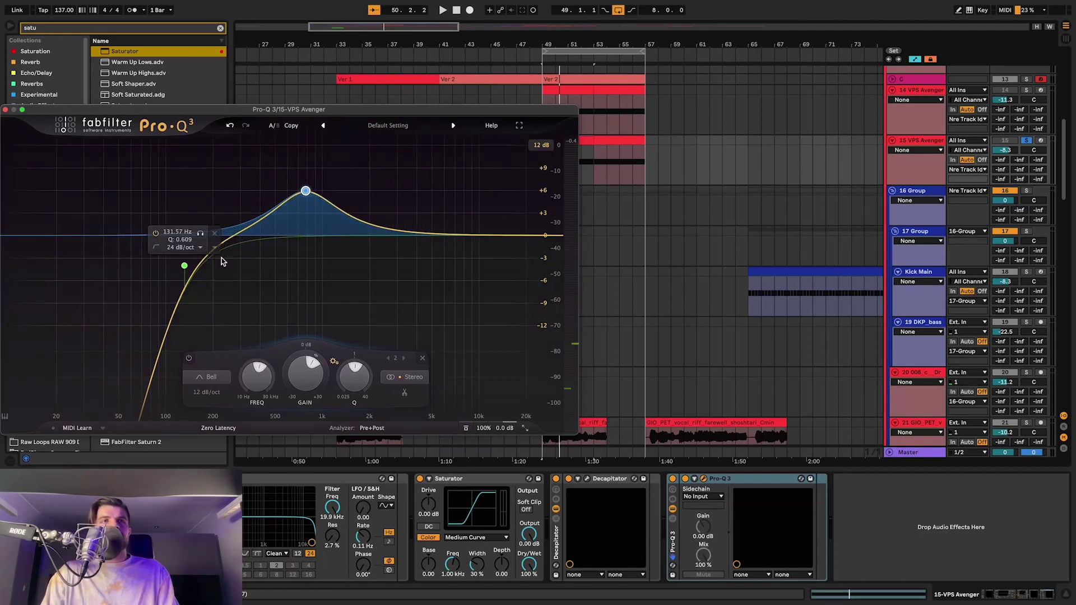
drag(184, 265, 176, 248)
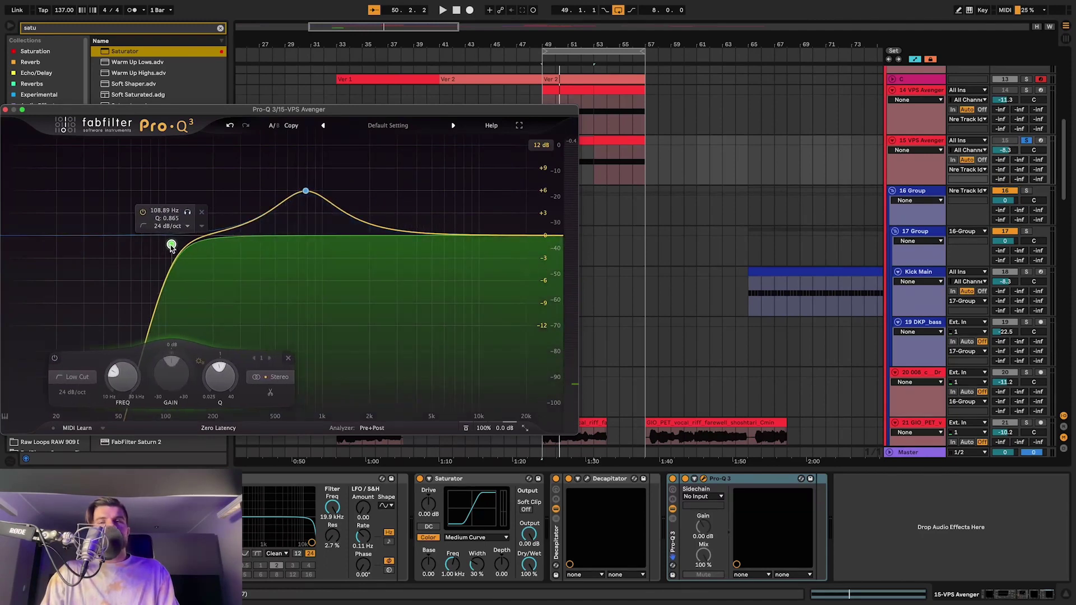
drag(173, 246, 173, 243)
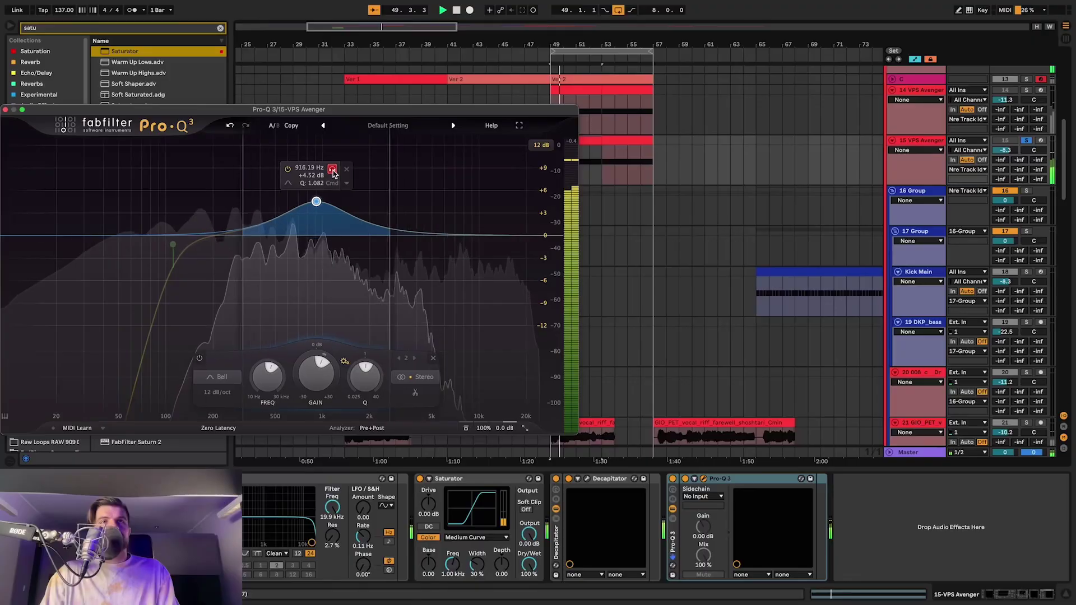
Sweep the bell band in isolation, settle it at about 741 Hz and +4.5 dB, and add an Auto Filter low-pass at 4.64 kHz.
drag(312, 211, 247, 209)
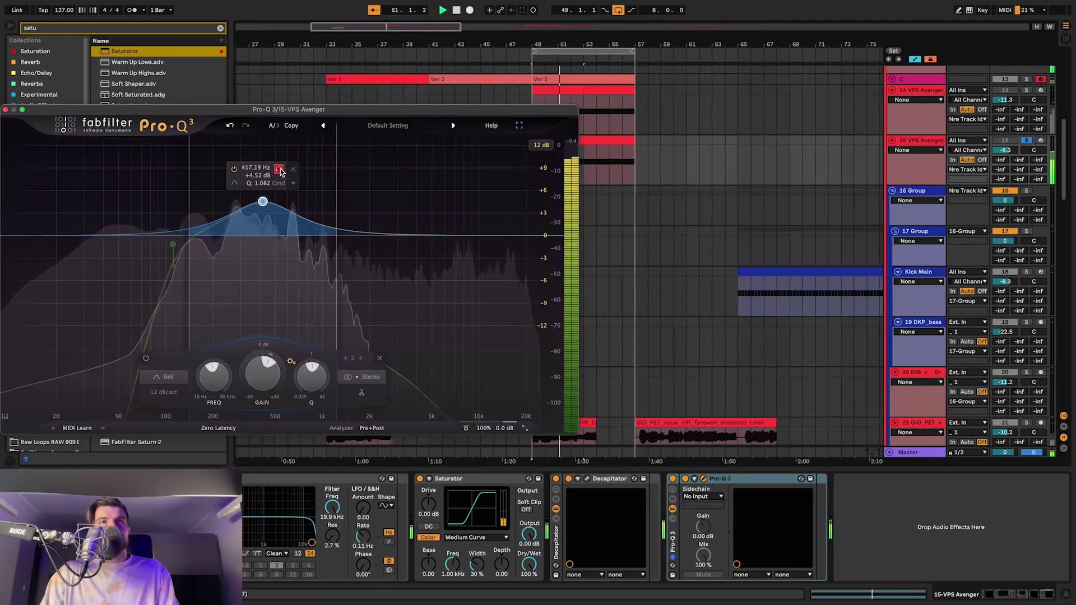
drag(267, 169, 264, 169)
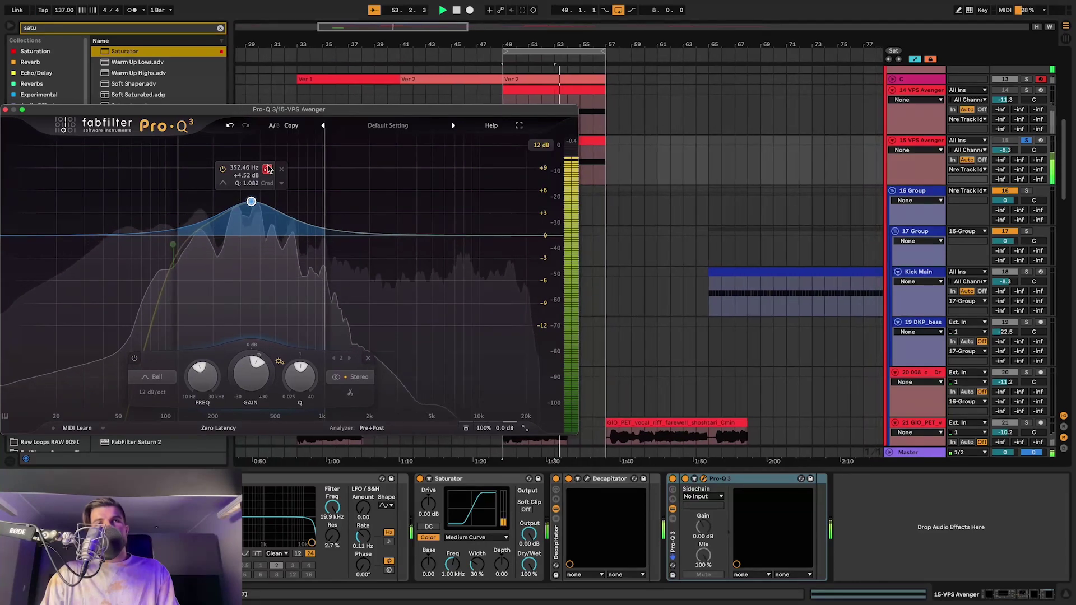
drag(267, 170, 318, 170)
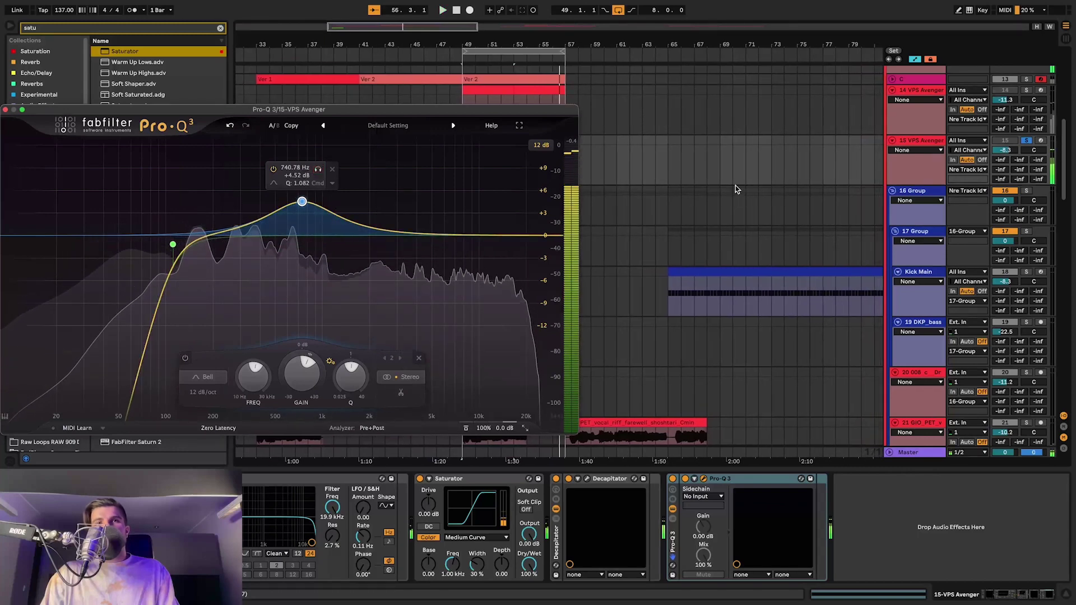
drag(524, 236, 455, 204)
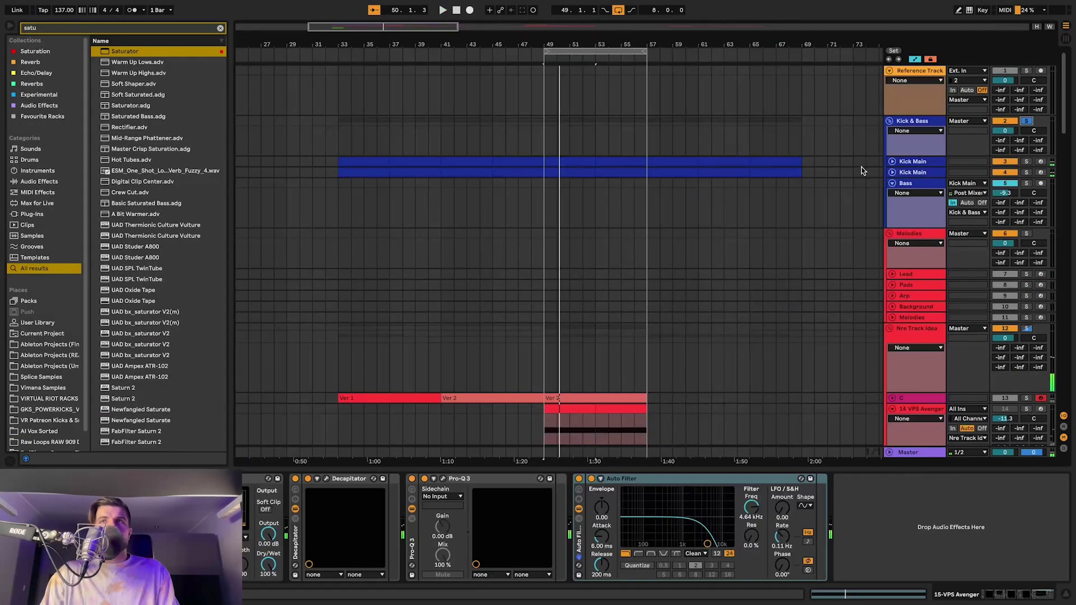
Copy the LFOTool from track C to the end of the Bass track's effects chain.
scroll(626, 258, down, 5)
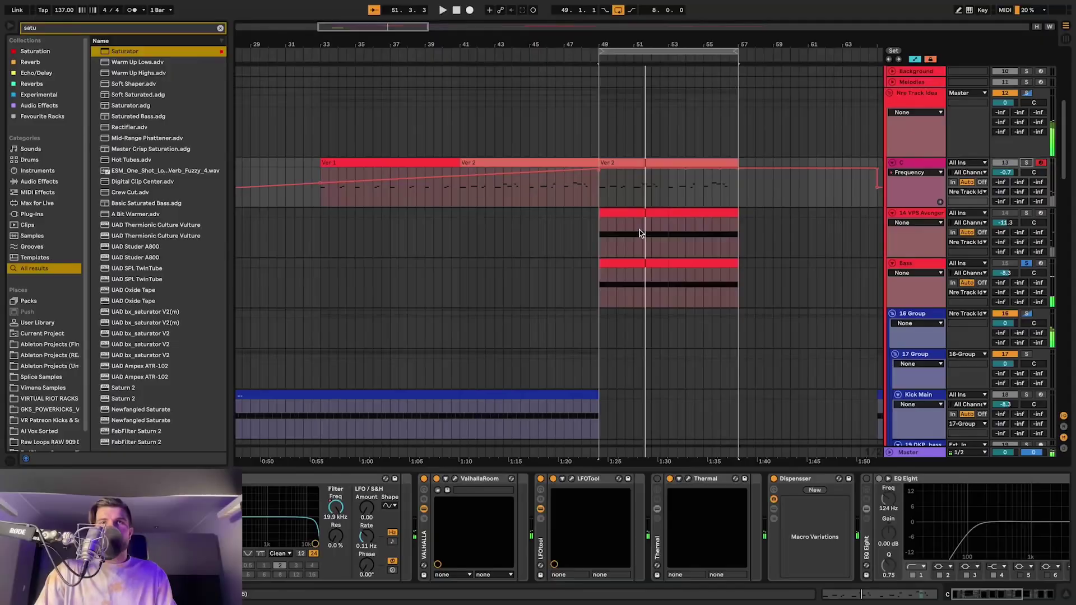
scroll(640, 230, down, 1)
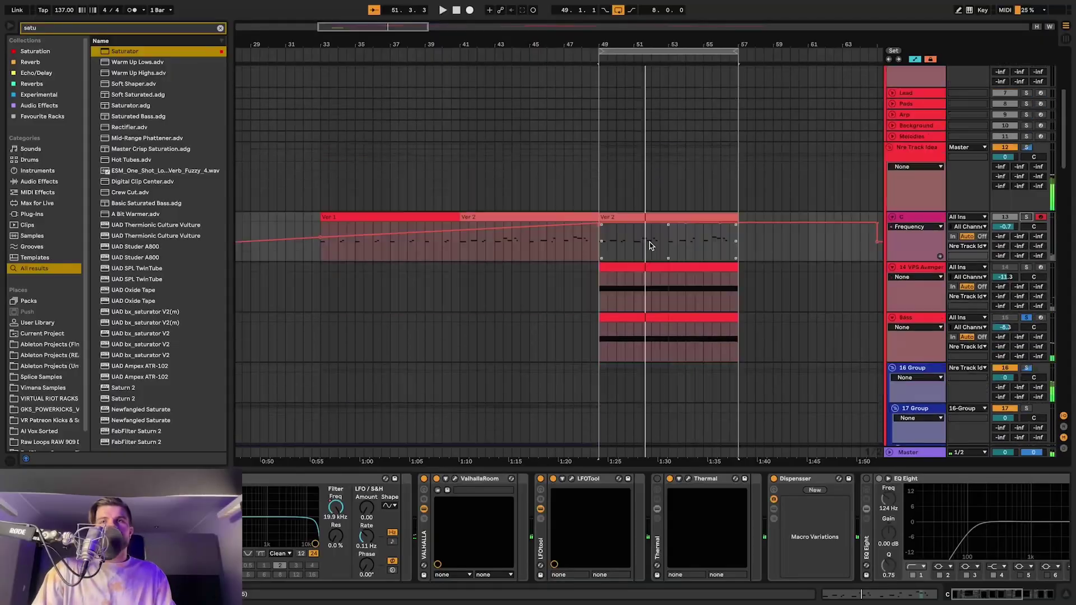
click(923, 248)
scroll(723, 224, down, 4)
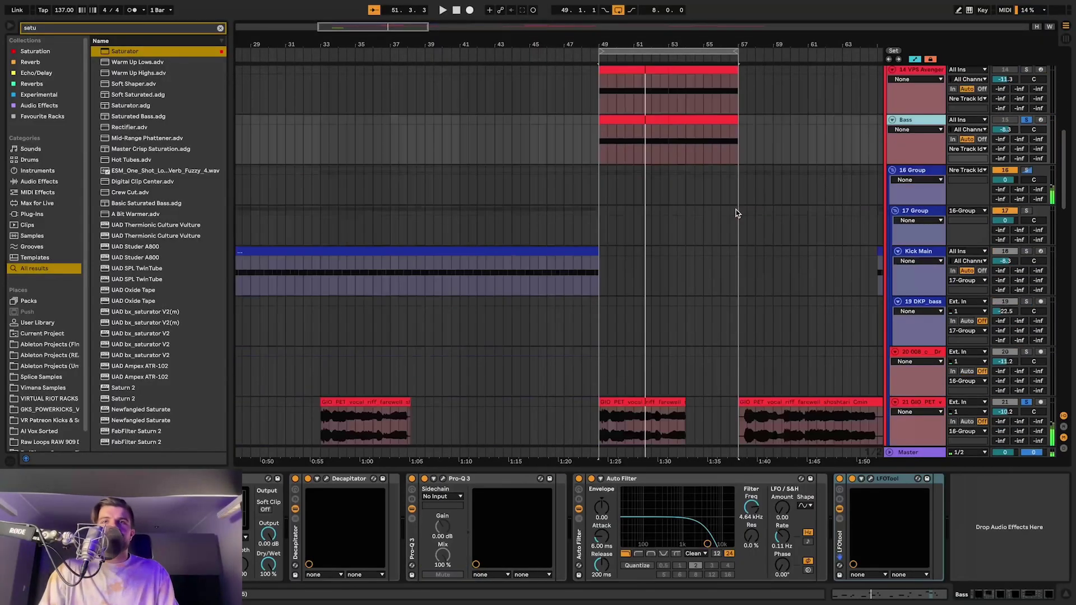
Duplicate the Kick Main clip over bars 49 to 57 and play the loop from bar 49.
click(562, 252)
key(ctrl+d)
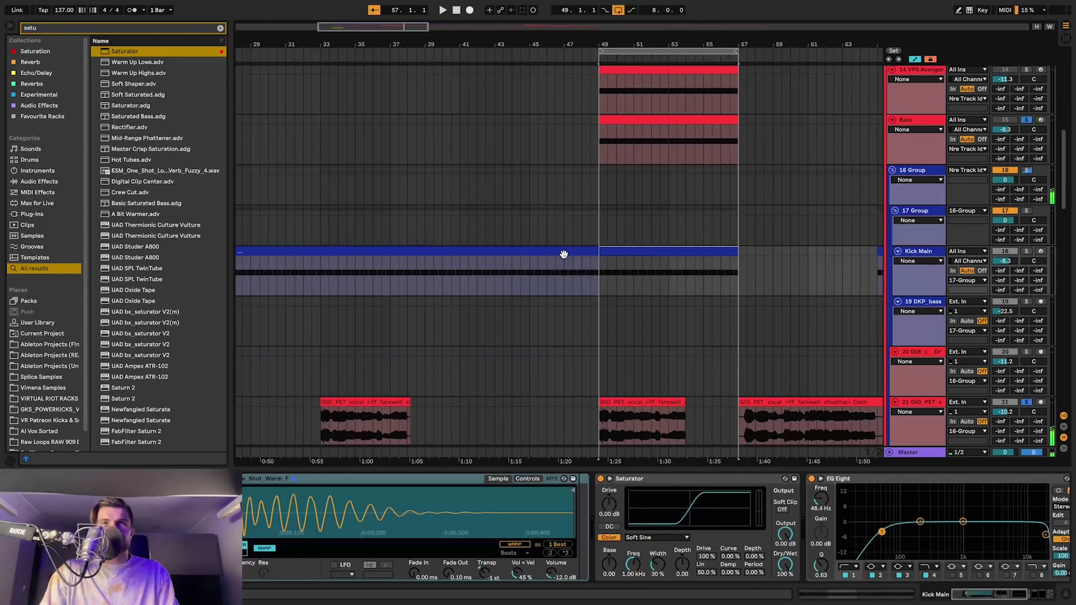
click(598, 280)
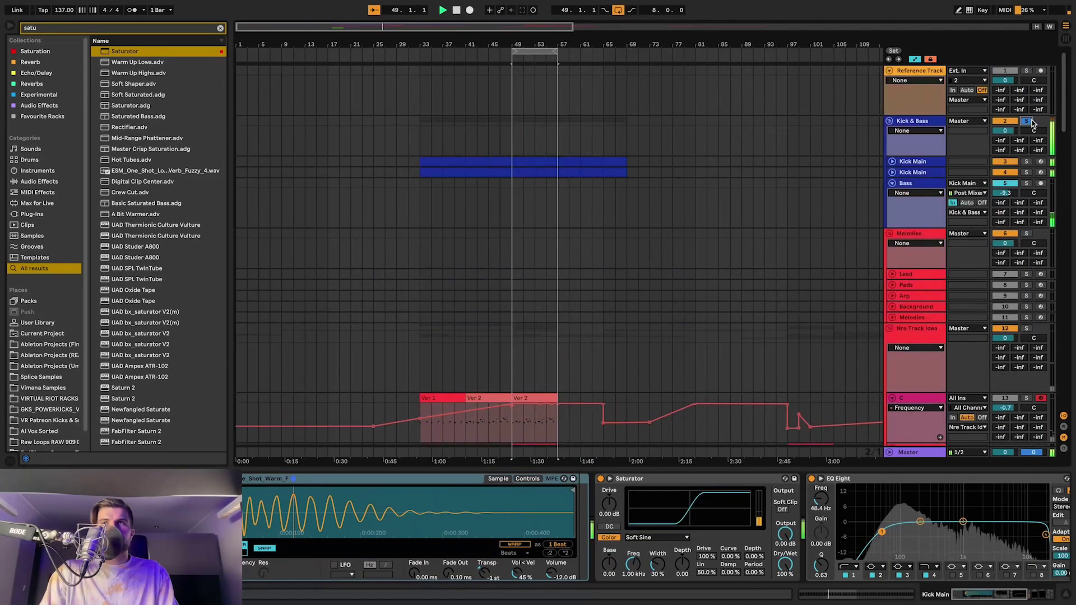
Delete the Kick Main clips in the 17 Group between bars 7 and 97.
scroll(624, 190, down, 8)
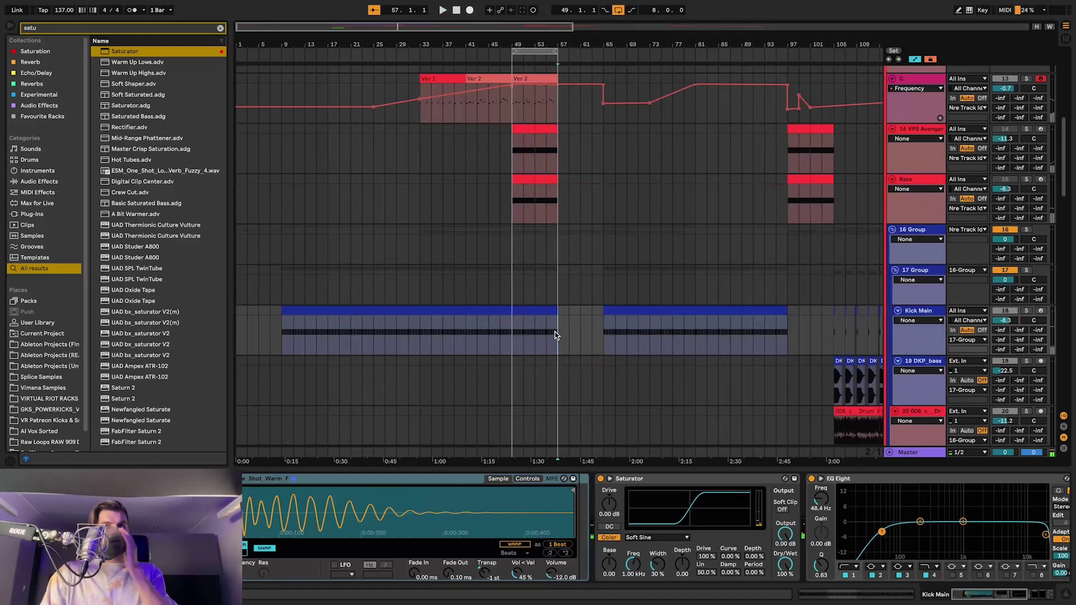
drag(554, 332, 500, 332)
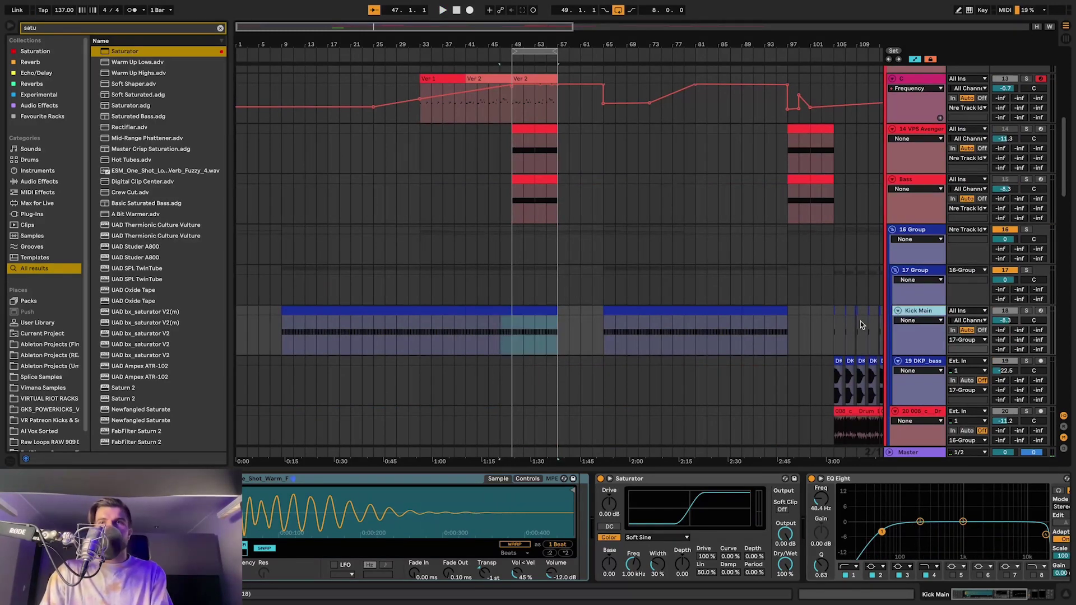
click(259, 311)
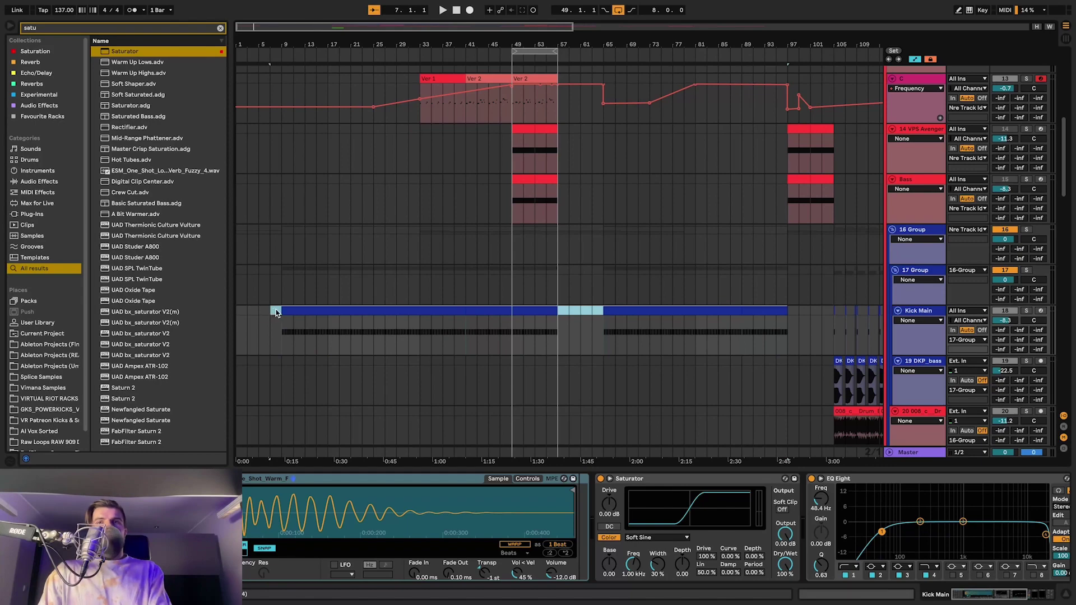
ctrl+scroll(745, 346, down, 3)
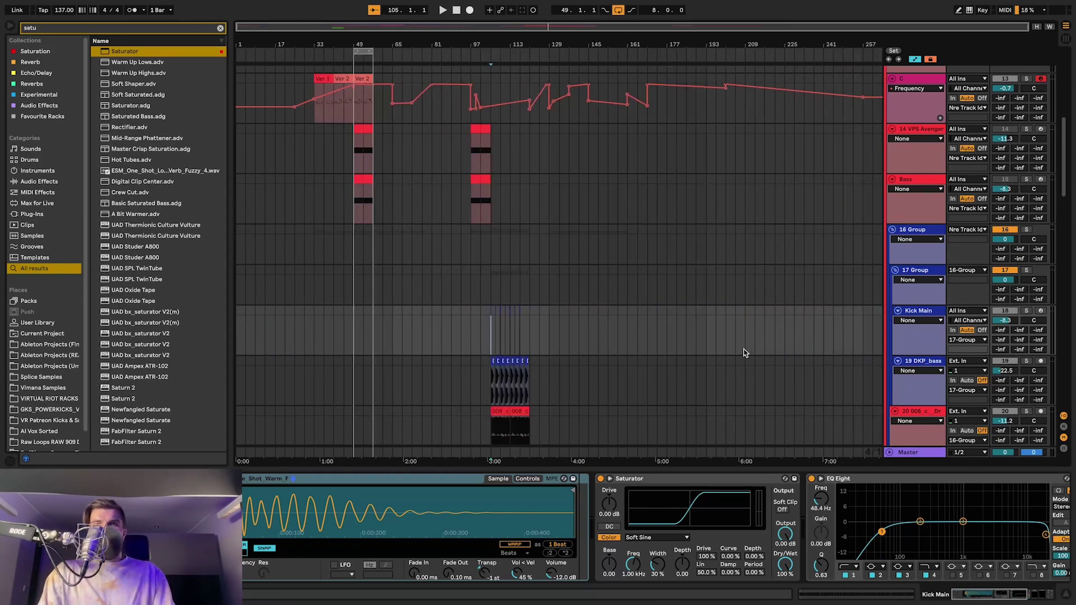
Audition the drum, vocal and Serum layers from bar 105 and deactivate the Diva track.
scroll(744, 349, down, 5)
ctrl+scroll(476, 304, up, 10)
click(471, 275)
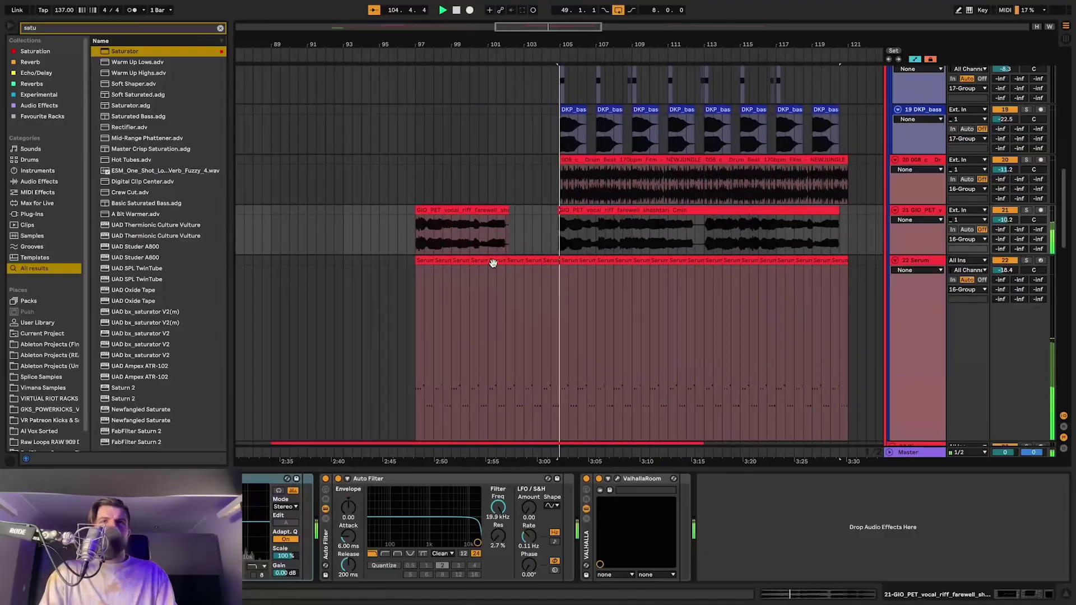
scroll(471, 263, up, 5)
scroll(469, 250, down, 5)
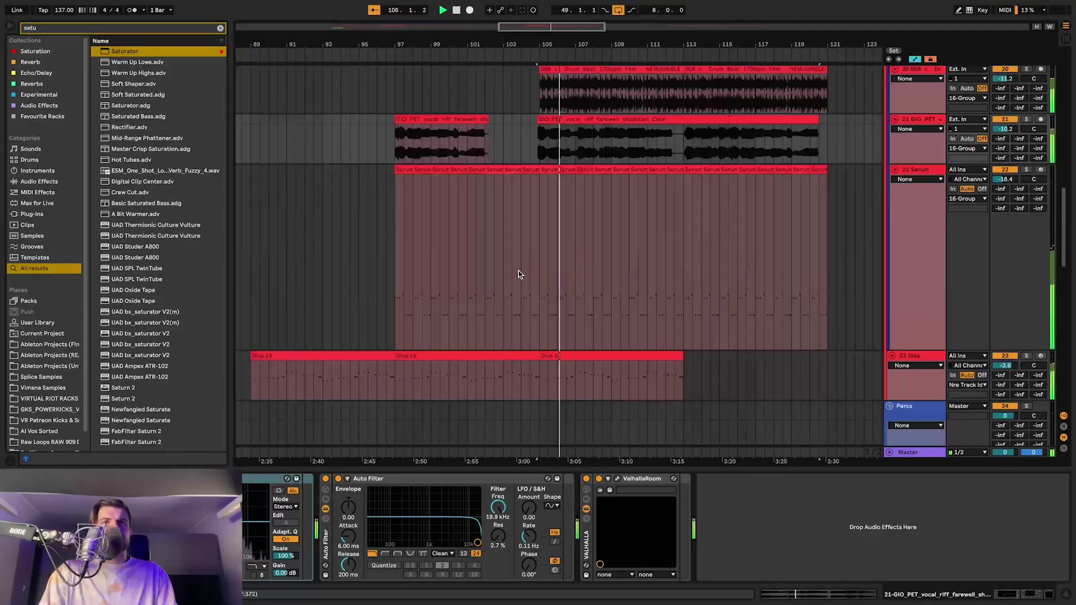
click(542, 179)
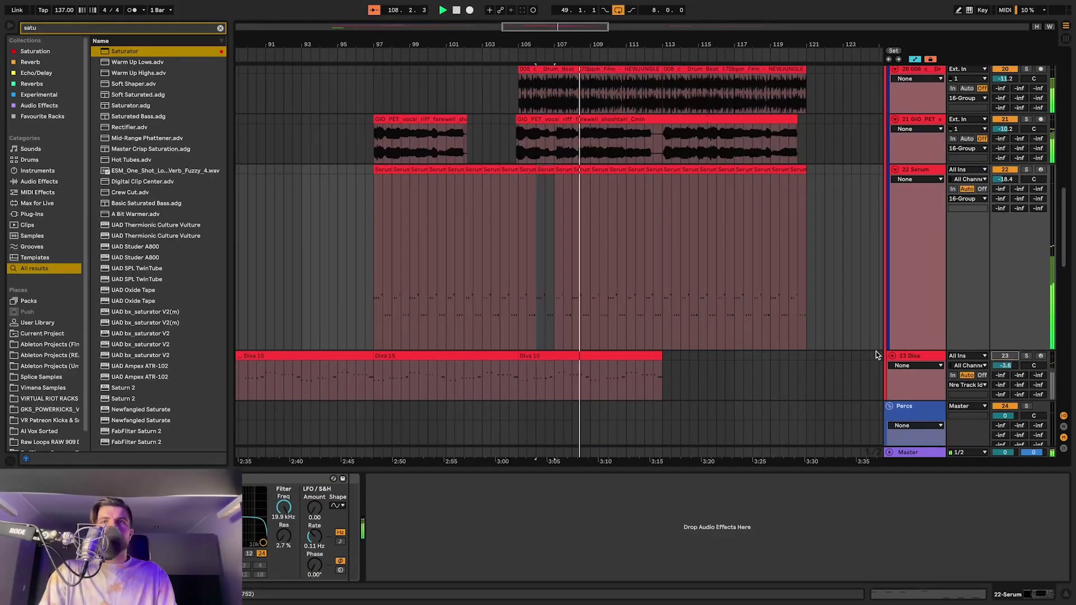
Delete the Diva clips between bars 89 and 113.
key(minus)
key(minus)
click(913, 355)
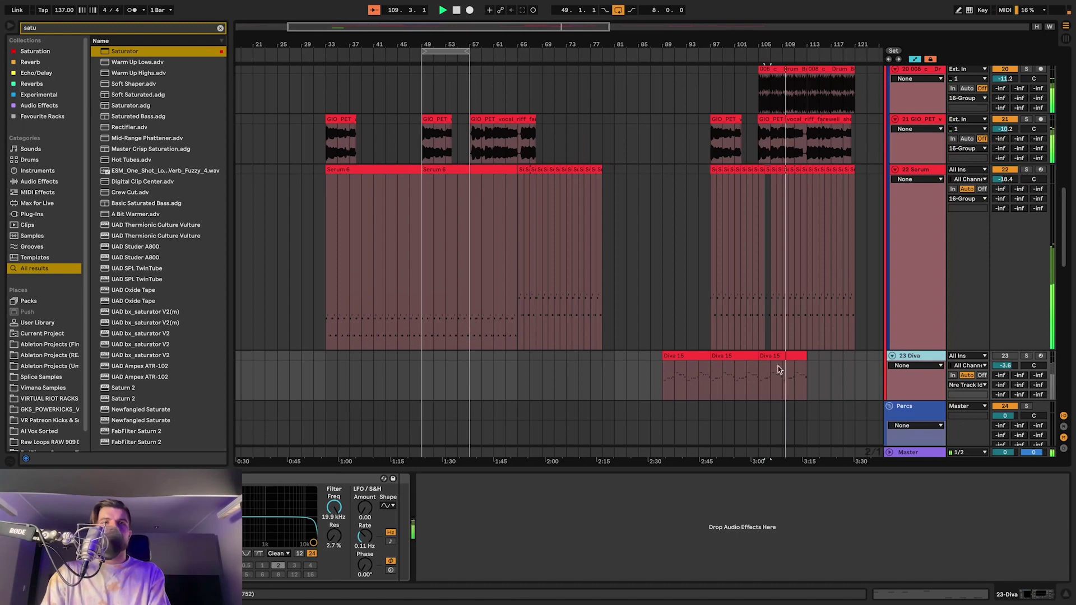
click(663, 359)
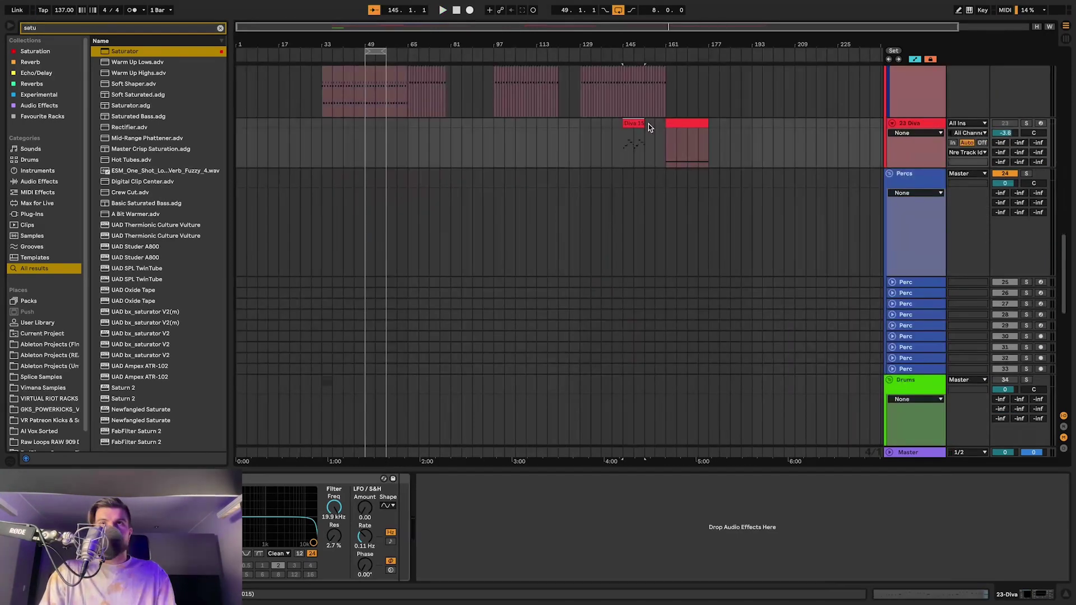
Solo the Diva track and audition its clips starting at bars 145 and 161.
key(plus)
key(plus)
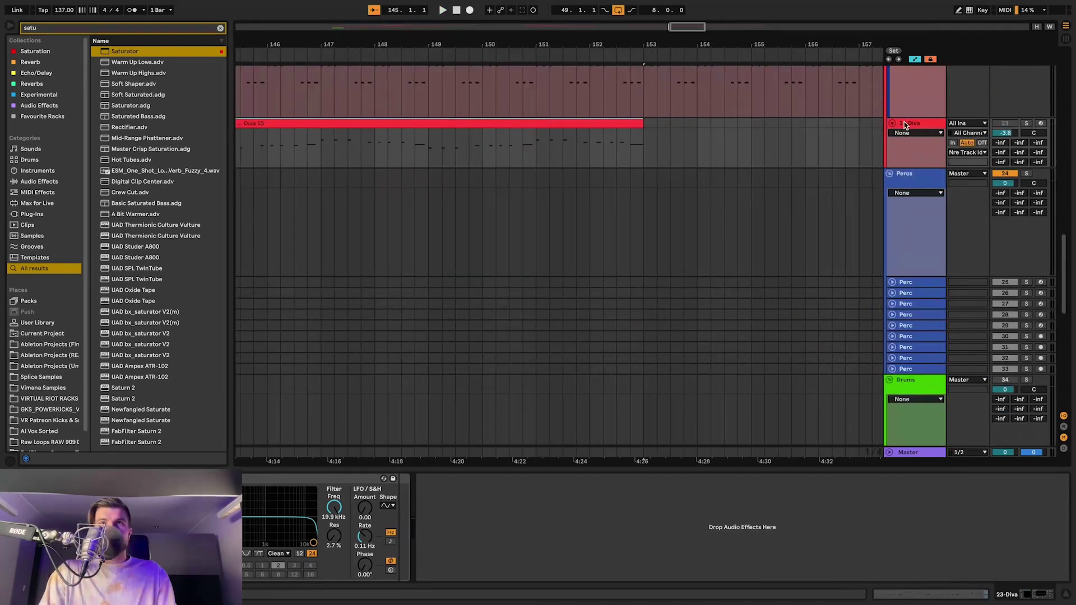
click(1025, 123)
key(minus)
key(minus)
key(space)
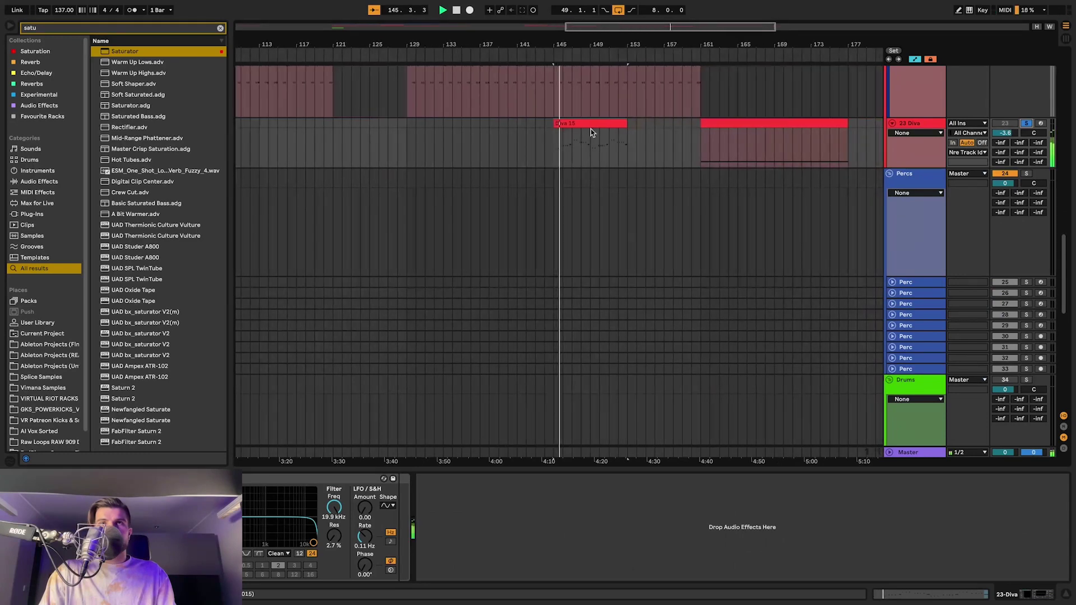
key(minus)
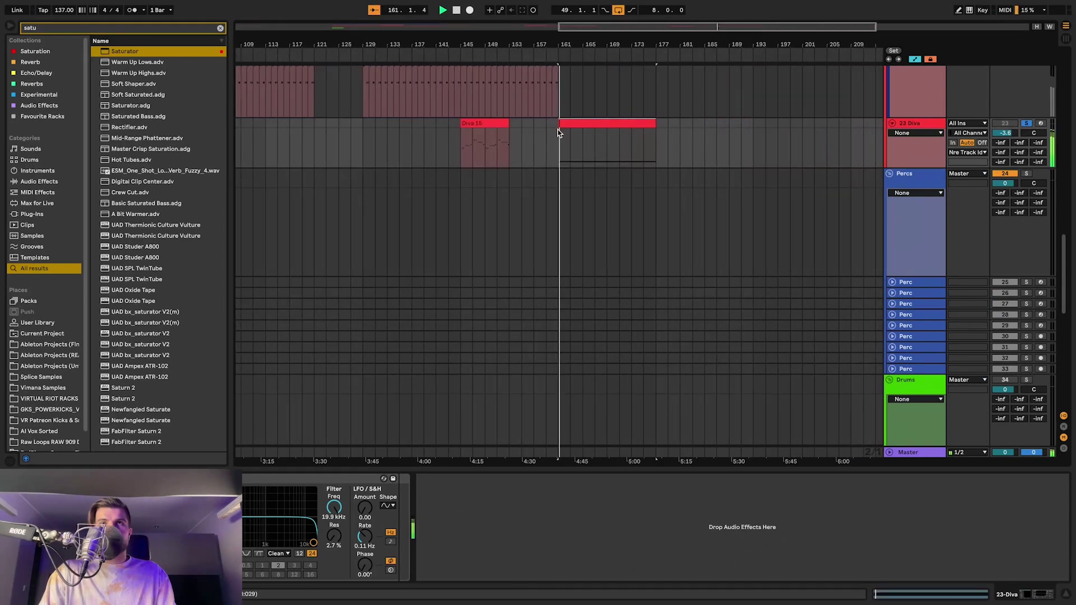
click(479, 121)
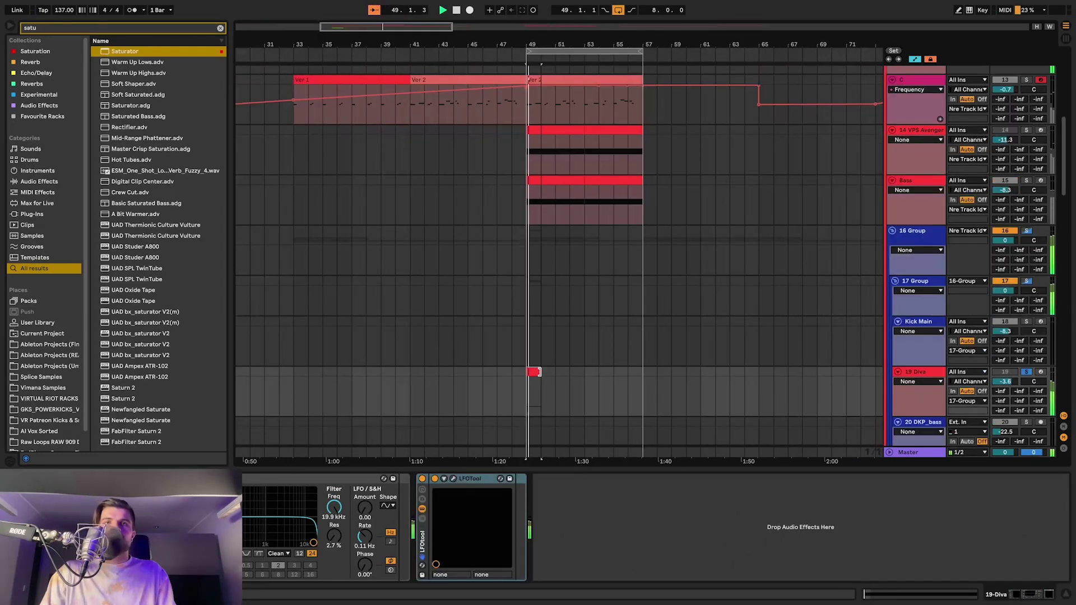
Shorten the Diva clip at bar 49 in the 17 Group to about half a bar.
key(plus)
key(plus)
key(plus)
drag(540, 374, 507, 371)
key(minus)
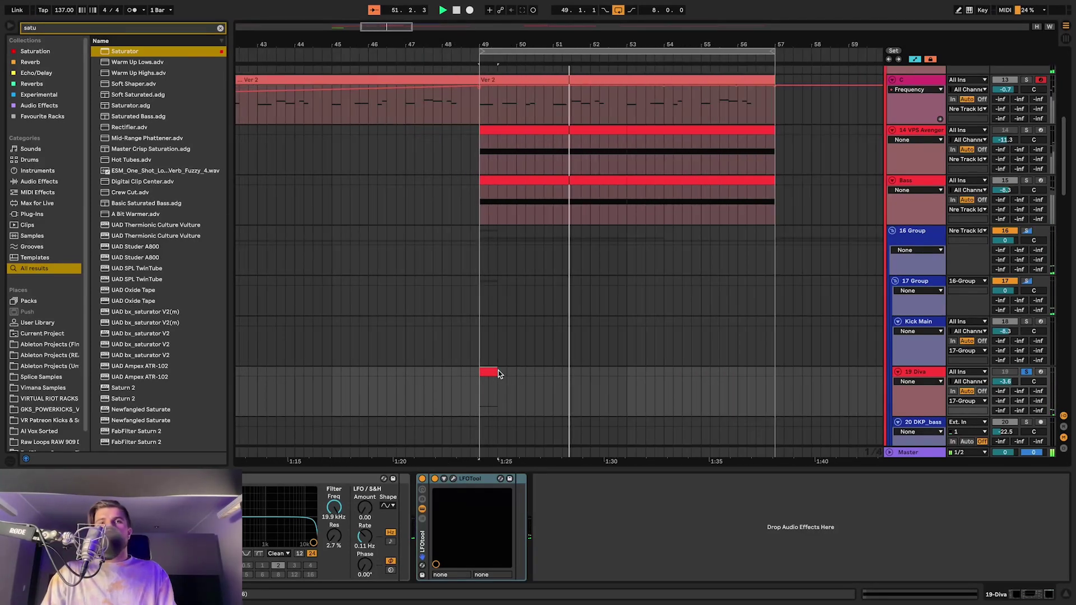
Lower Diva's VCF1 cutoff frequency to 76.00 and duplicate its four-bar clip over bars 53 to 57.
key(super+alt+p)
drag(528, 246, 534, 273)
key(space)
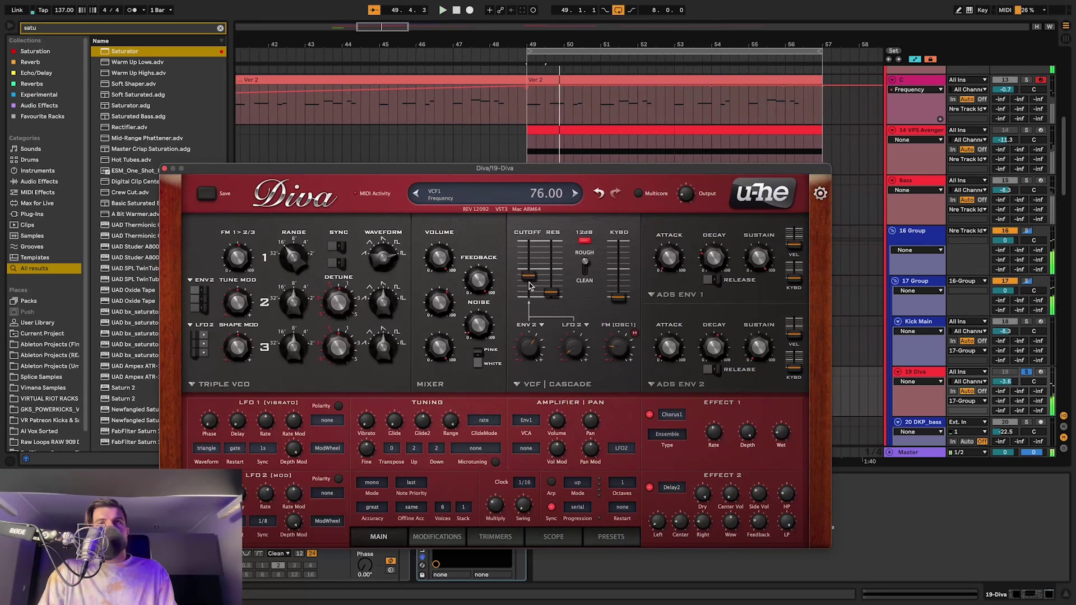
click(164, 169)
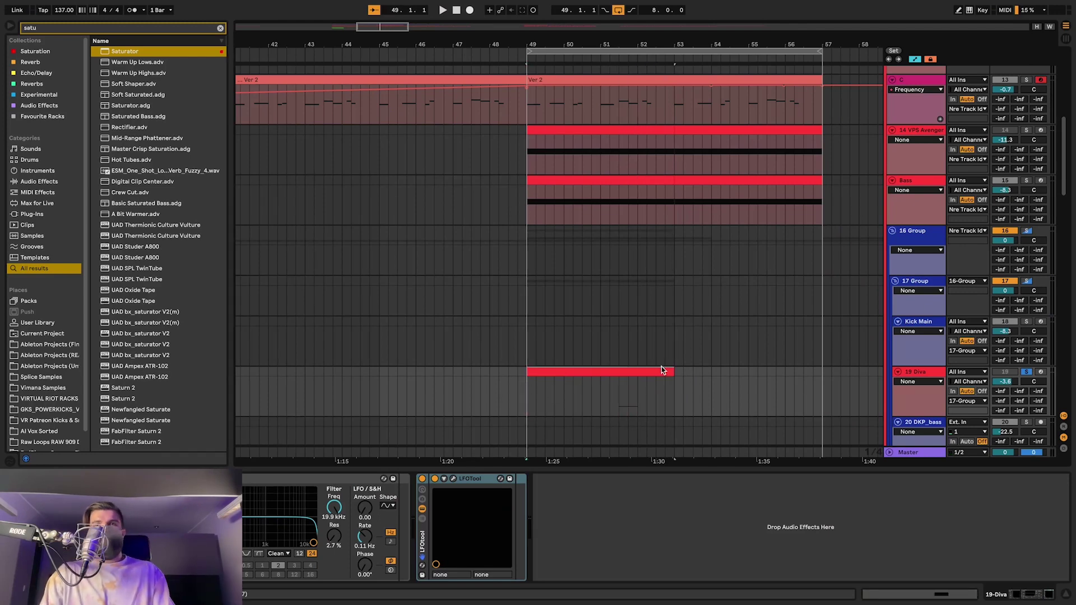
key(ctrl+d)
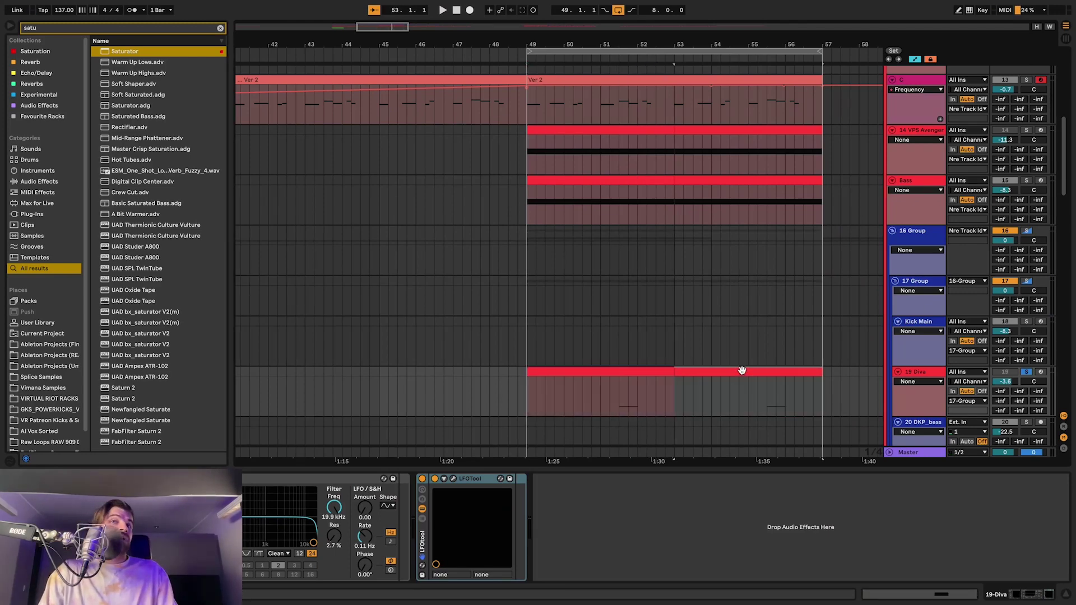
Add a Serum track directly below the Bass track and select the vocal riff clip at bar 49.
key(minus)
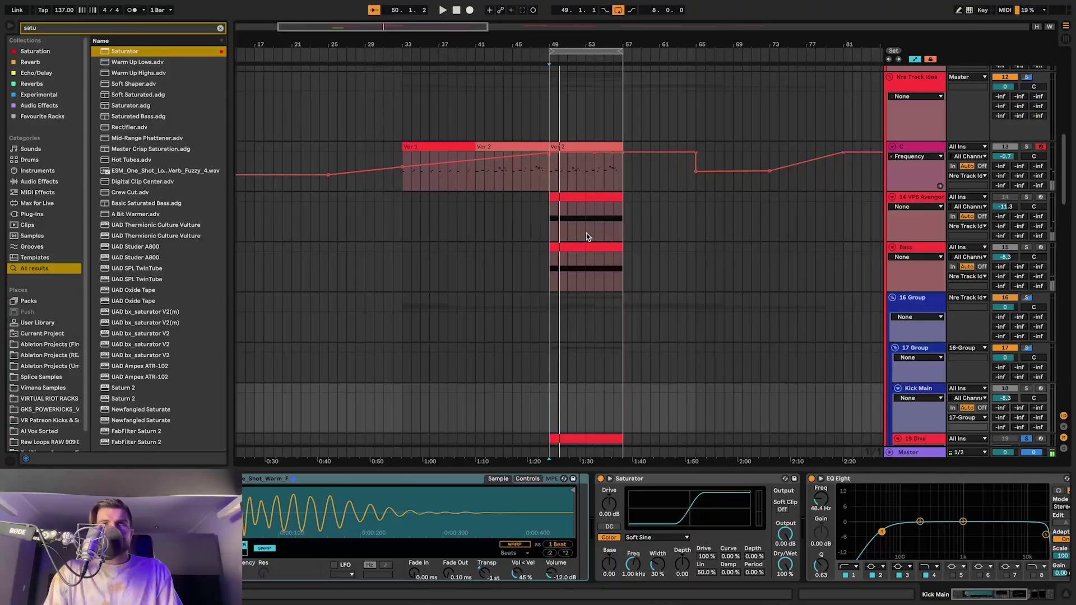
click(909, 249)
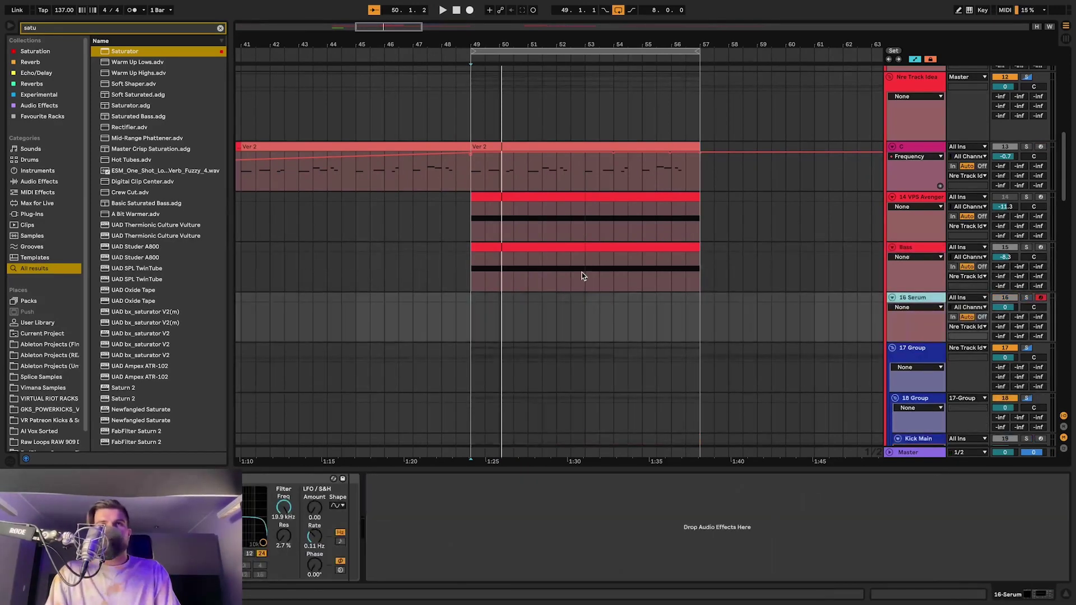
scroll(473, 298, down, 10)
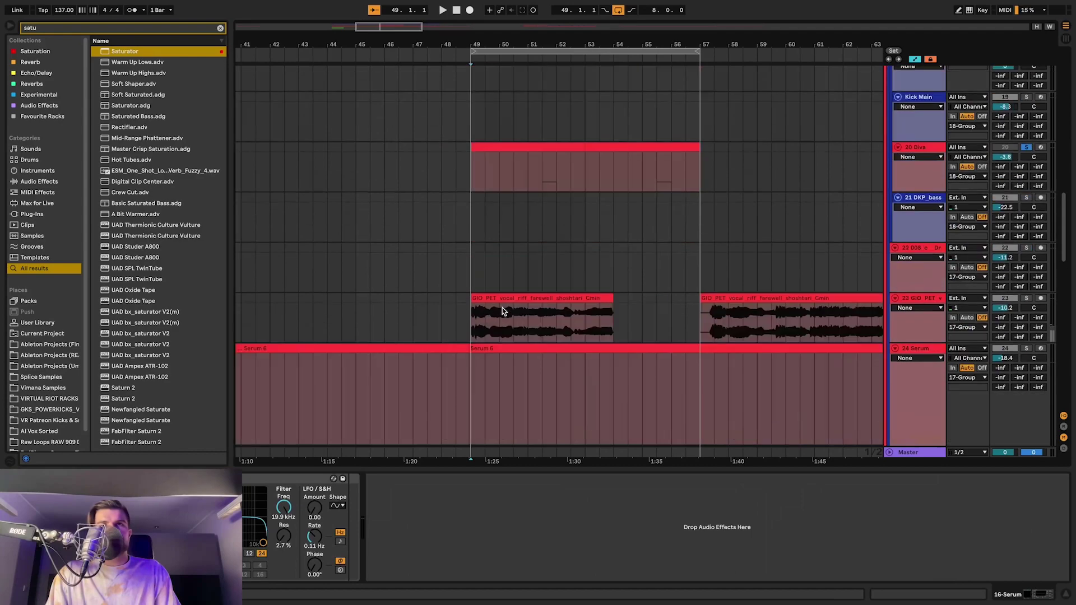
click(499, 300)
scroll(500, 301, up, 5)
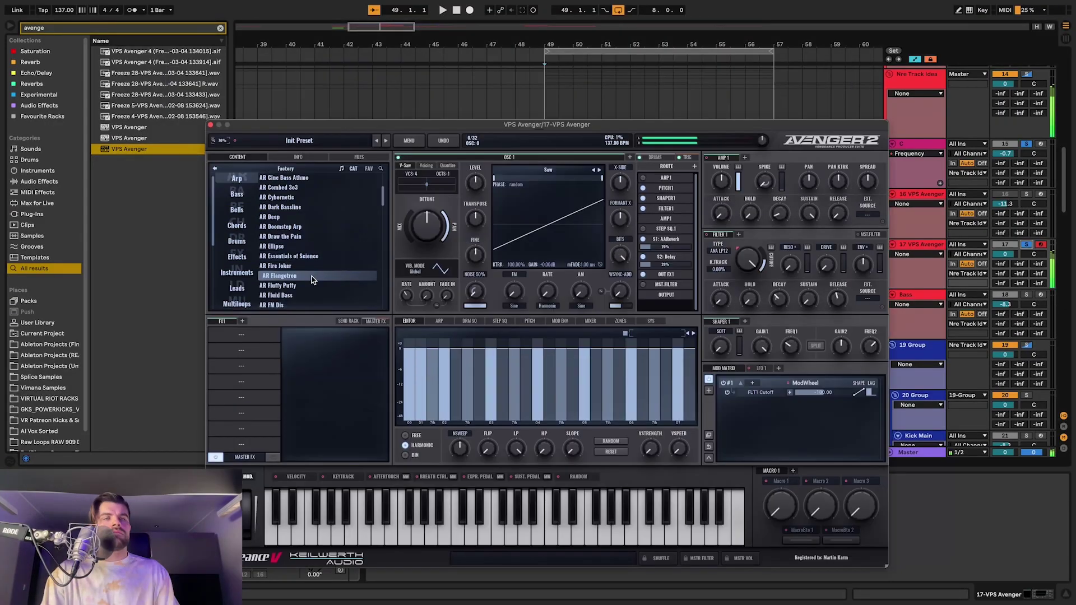
Browse the Factory Arp presets in VPS Avenger and try Gatekeeper's Rhythmic preset Regae followed by the next preset on track 17.
scroll(313, 278, down, 3)
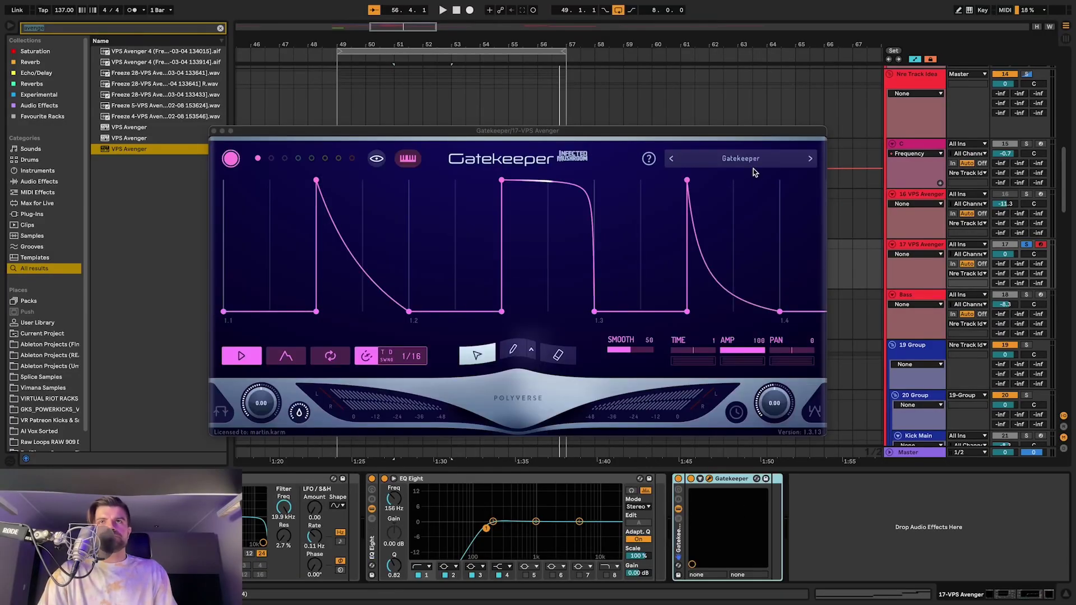
click(753, 166)
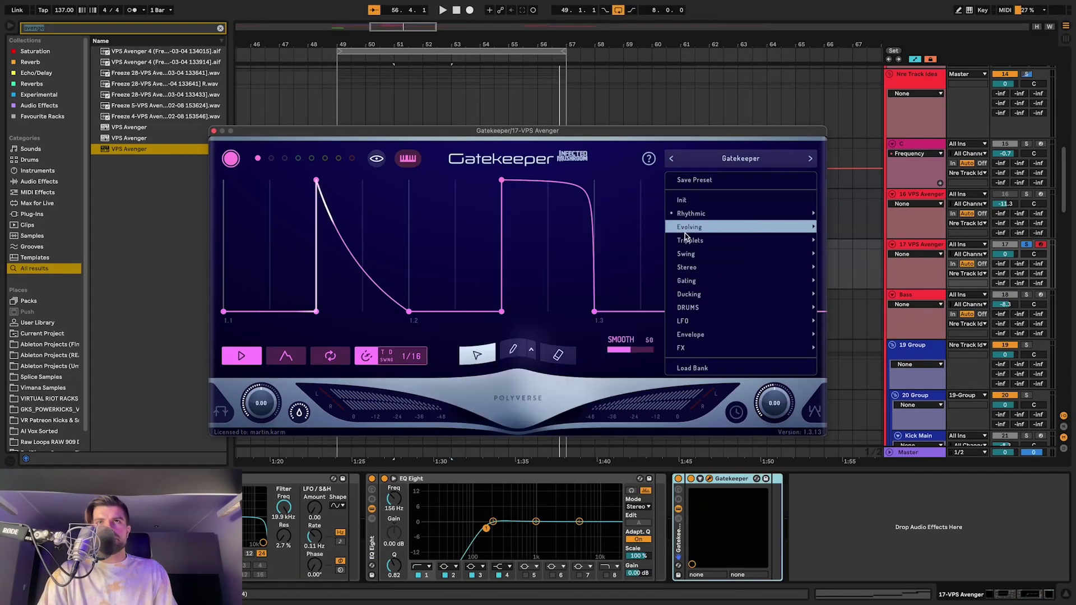
mouse_move(714, 214)
click(411, 265)
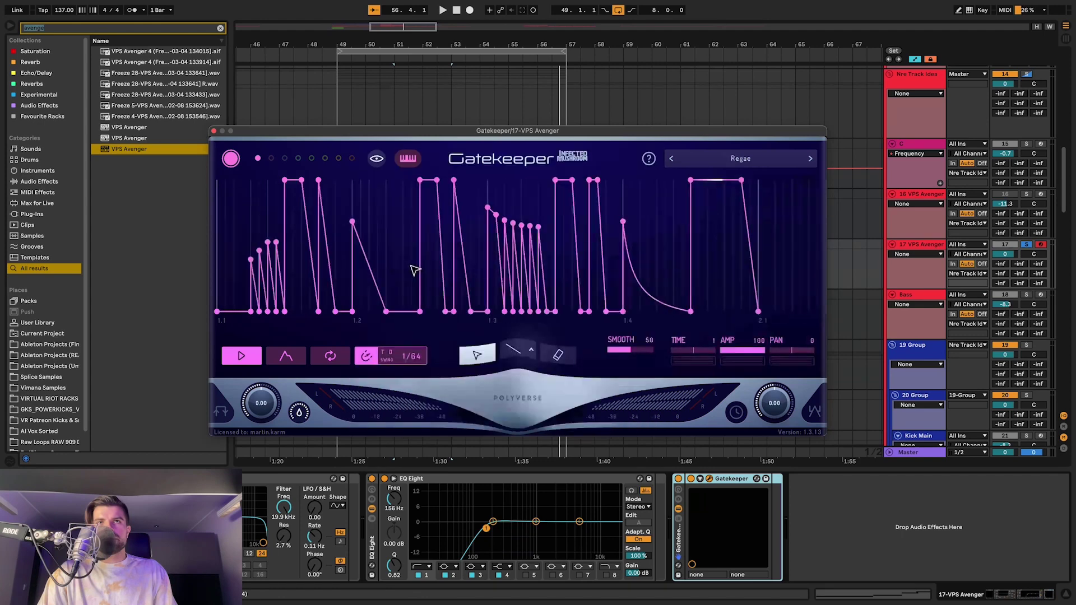
click(810, 159)
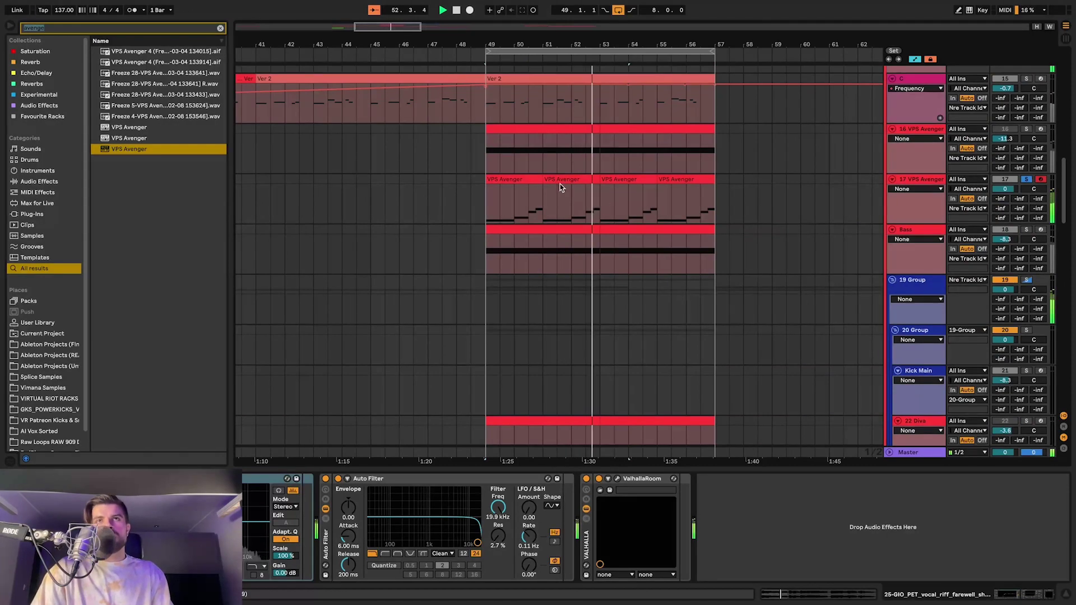
Load a Factory 2 Plucked preset in track 18's VPS Avenger and set its Erosion effect to 6.23 kHz with an amount of 83.6.
click(563, 179)
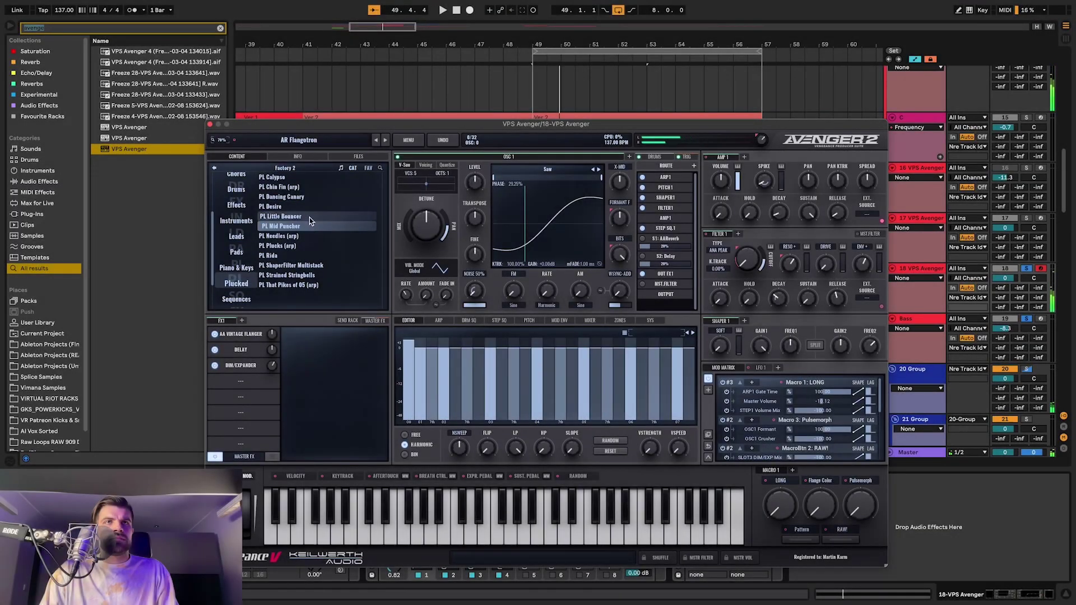
click(308, 220)
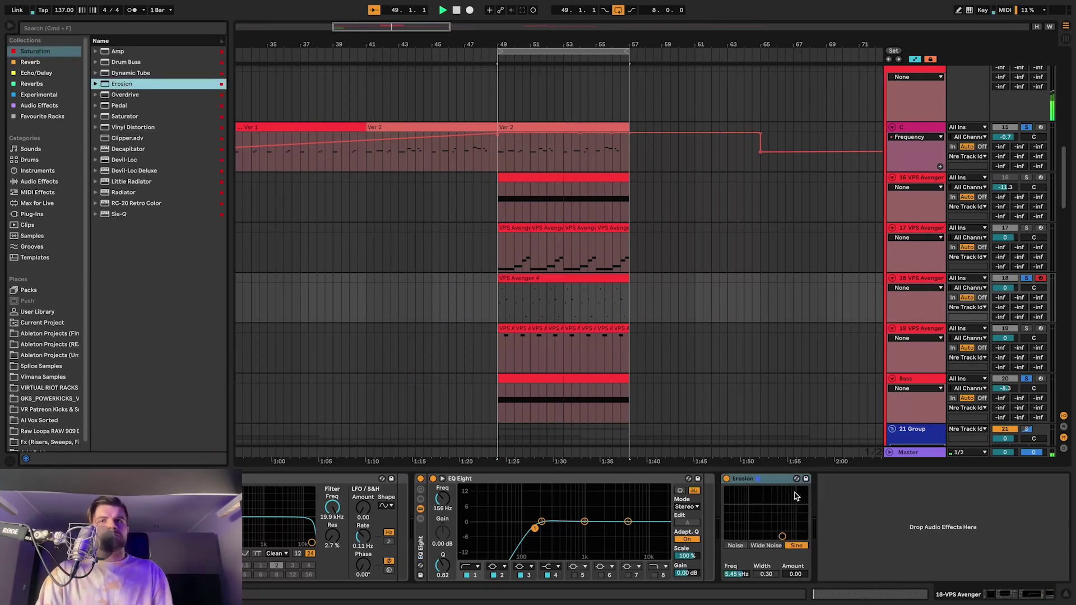
drag(796, 496, 785, 506)
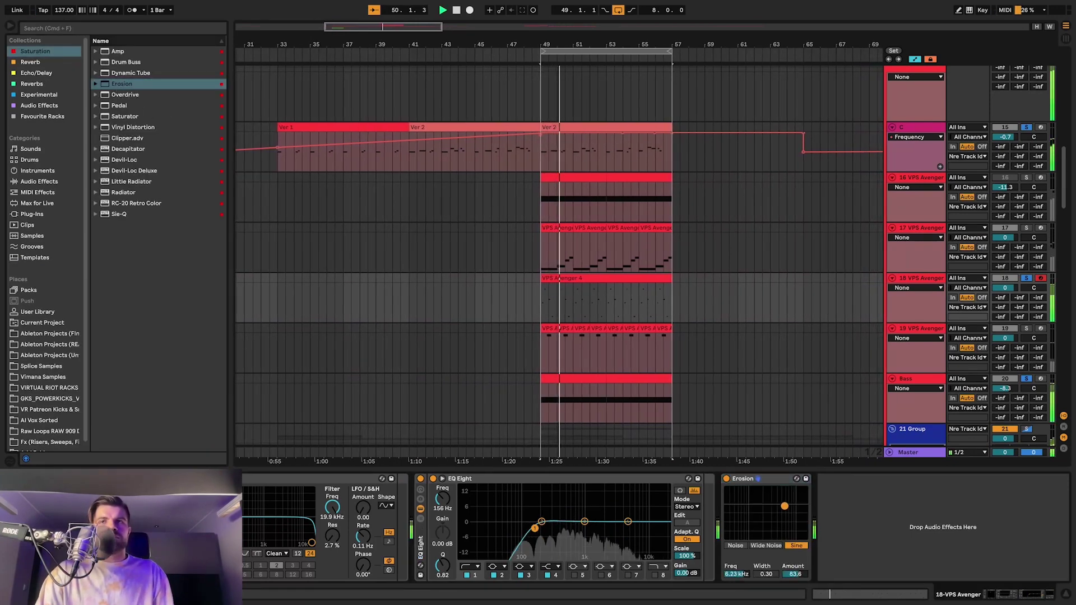